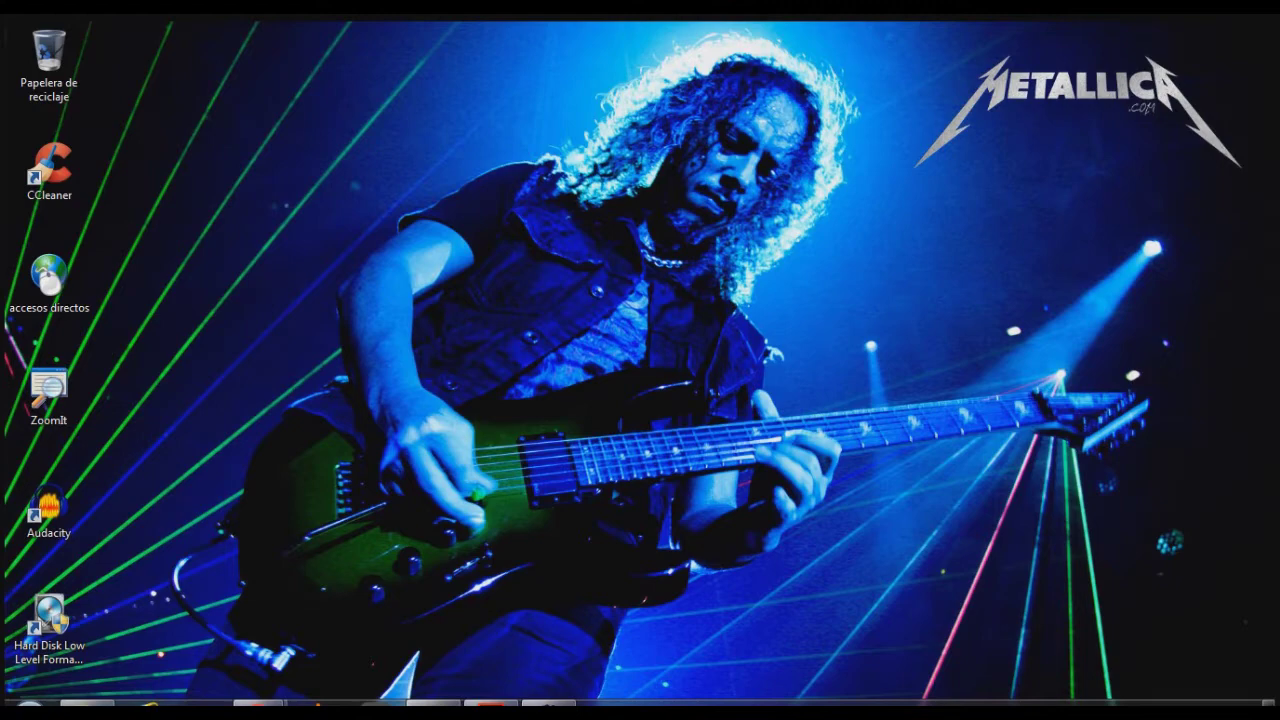
Switch to Chrome's YouTube window and look over the home page of the Guitarra y más channel
mouse_move(255, 710)
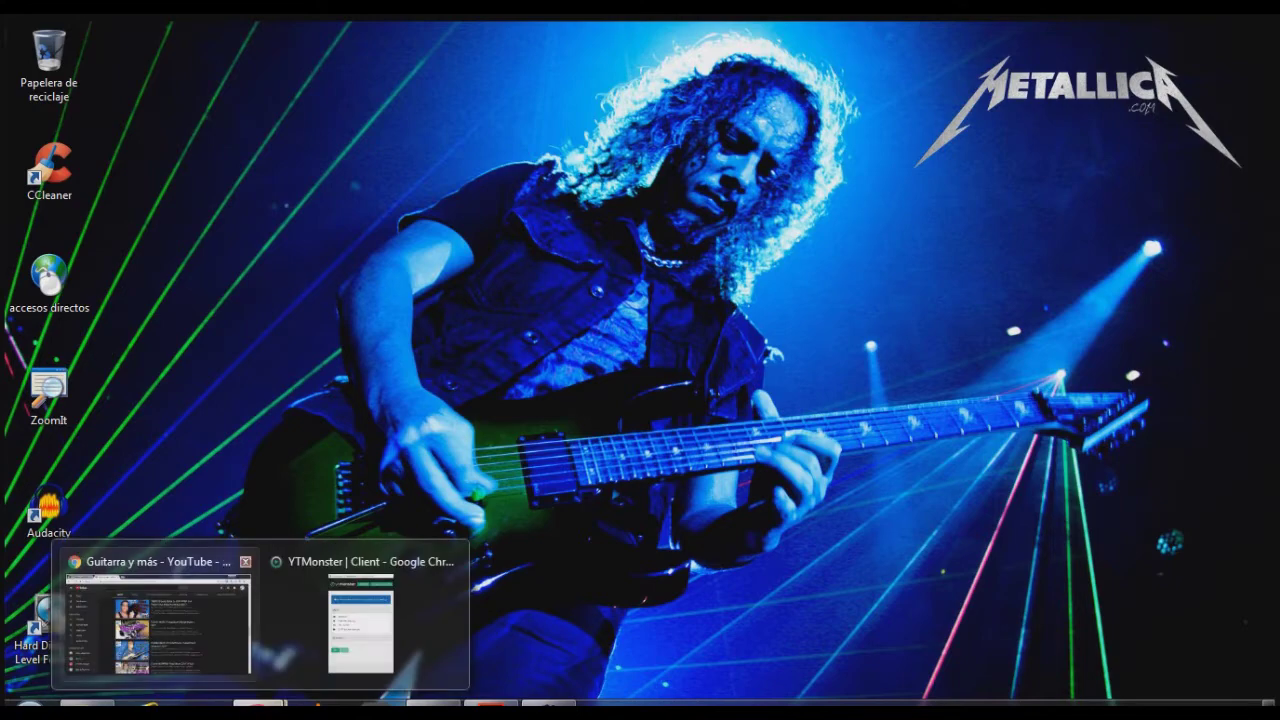
left_click(154, 622)
scroll(640, 440, "up", 10)
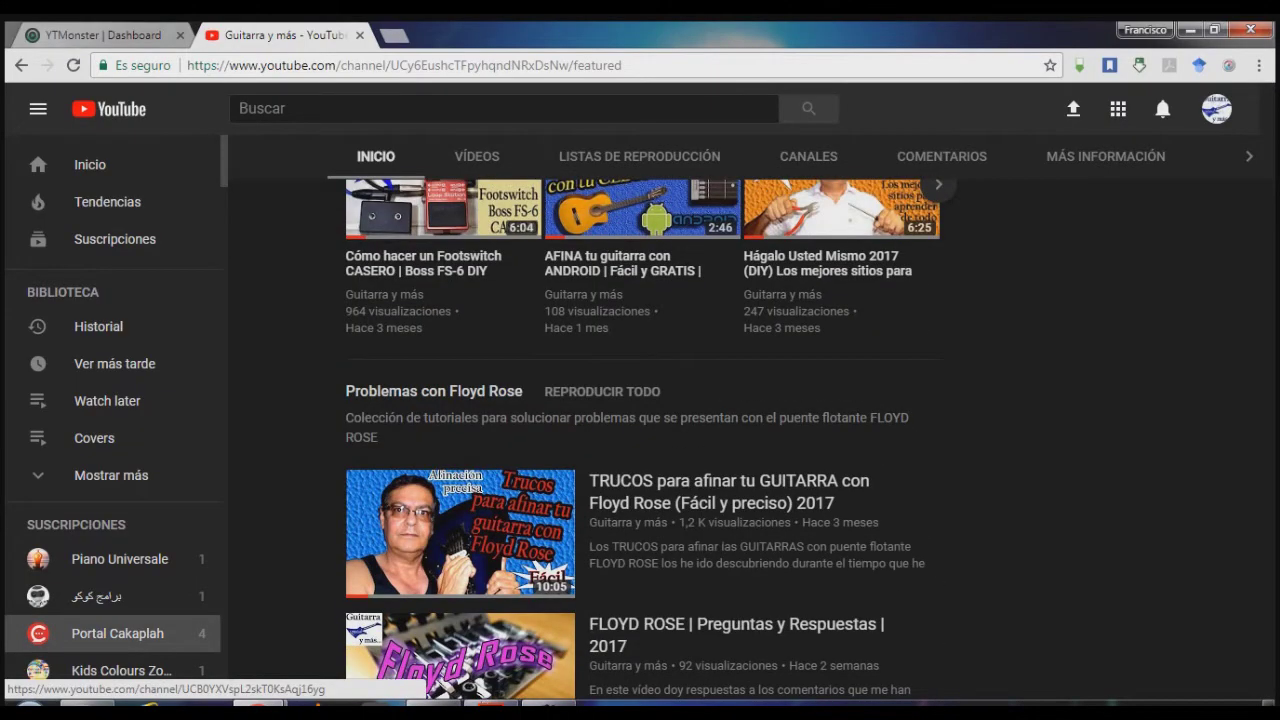
scroll(640, 440, "up", 10)
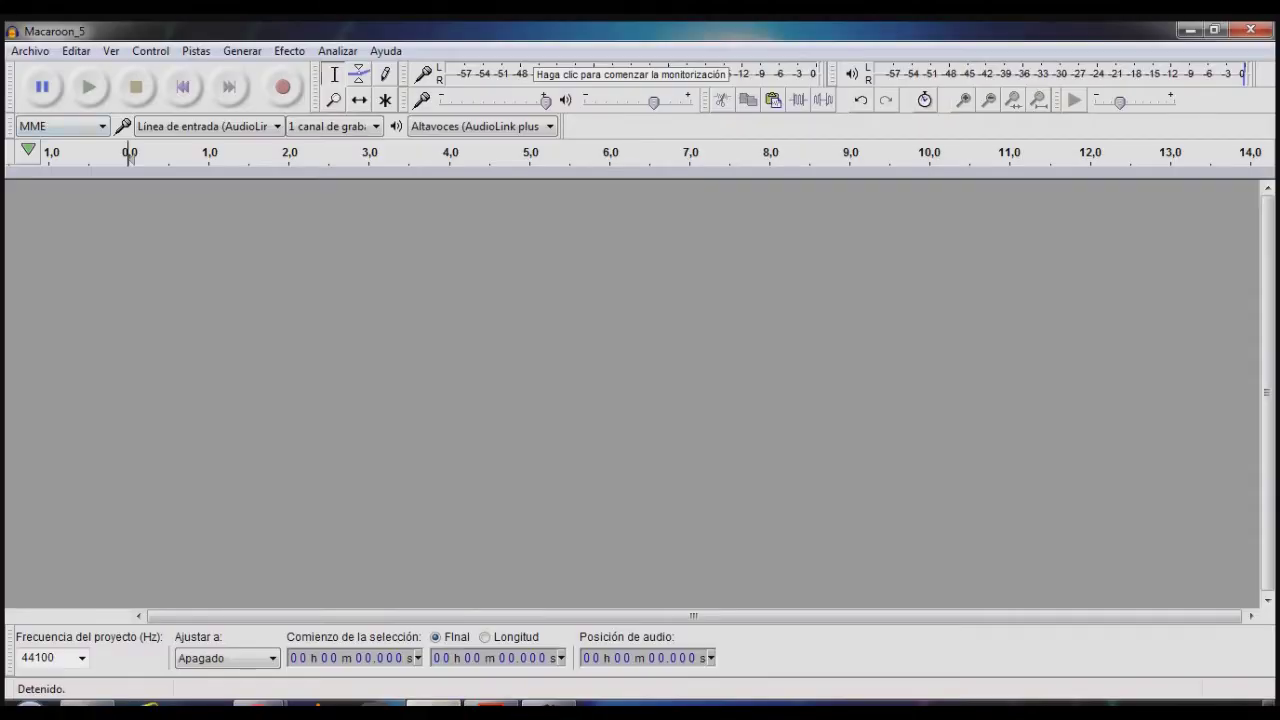
In Audacity, open the audio file Macaroon_5 from the Mi música folder
left_click(30, 50)
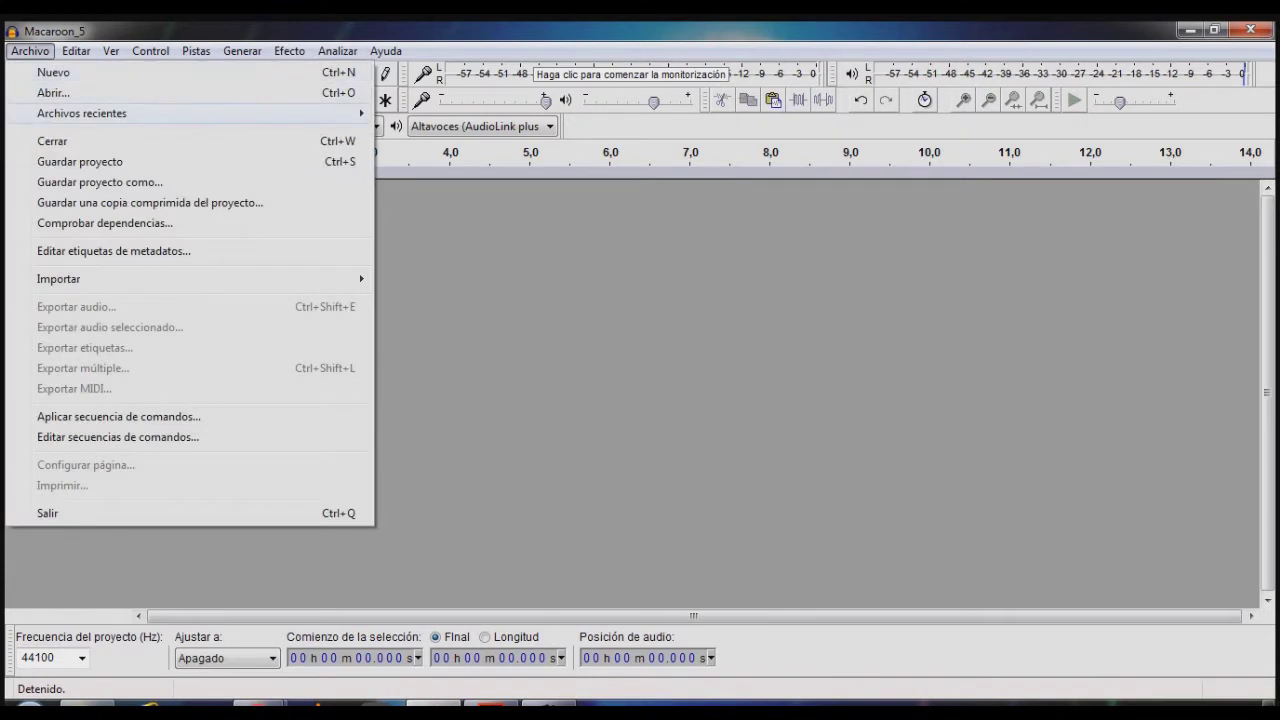
left_click(55, 92)
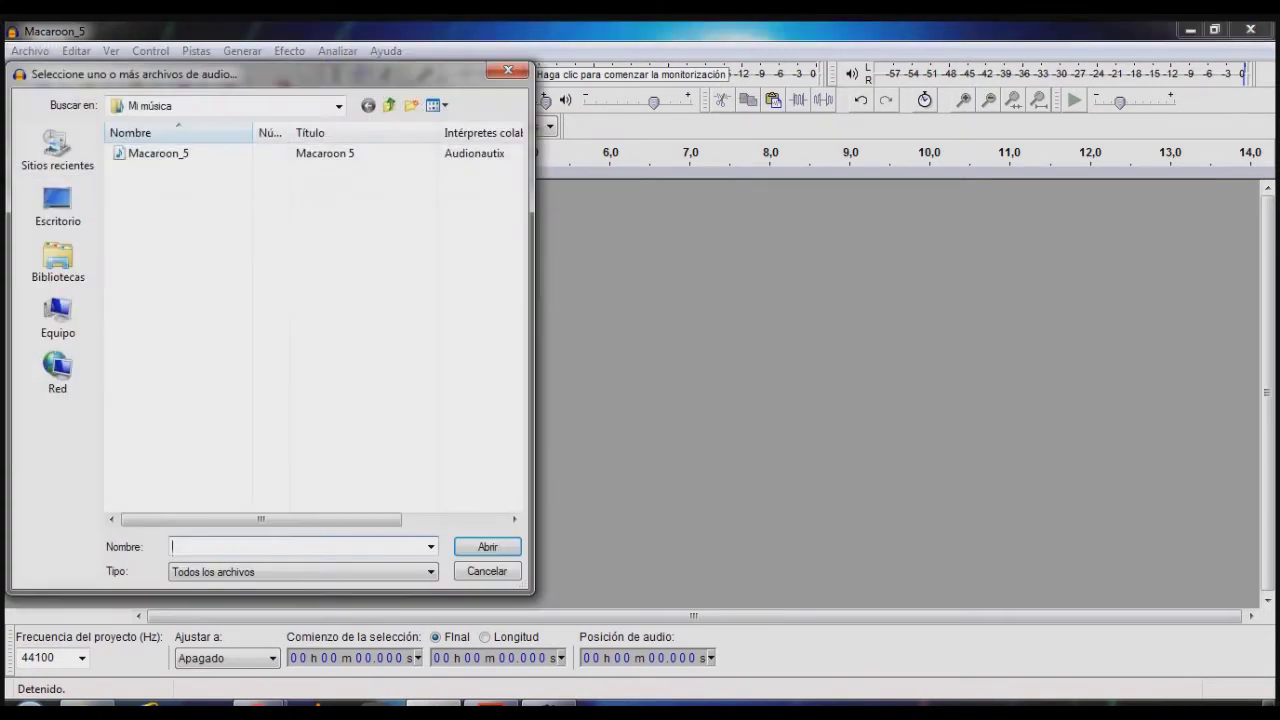
left_click(158, 153)
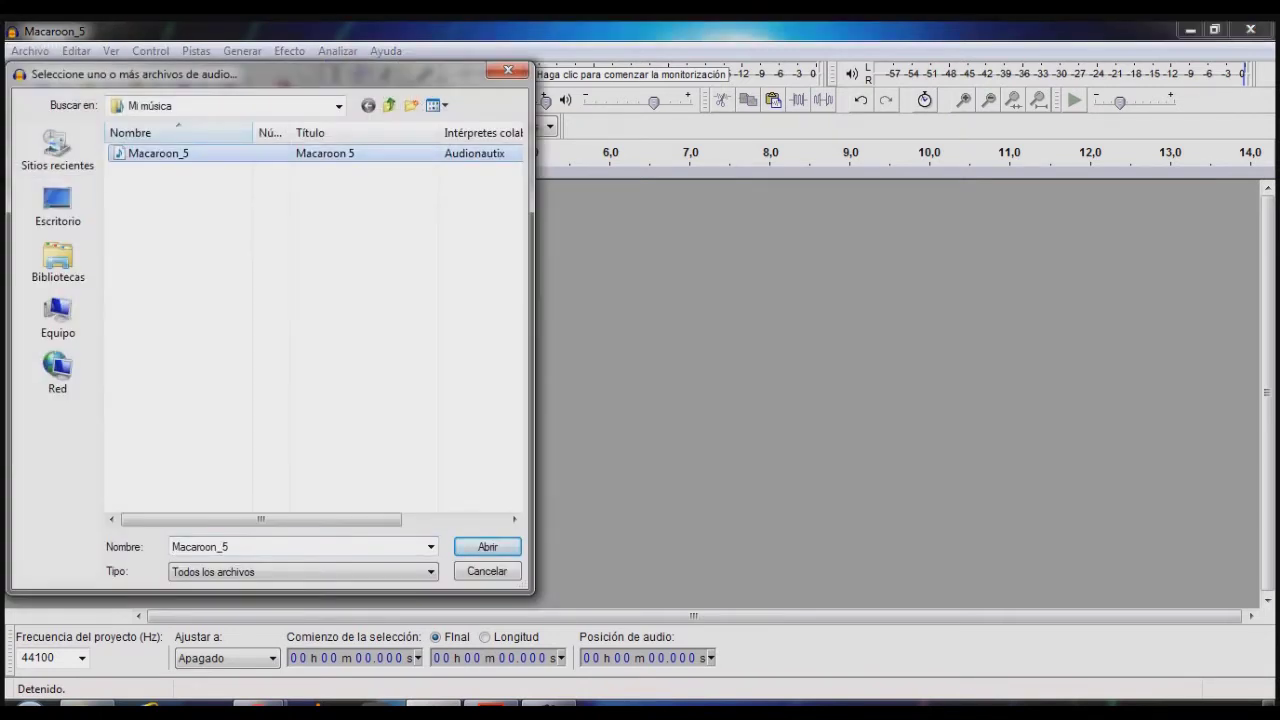
key("Return")
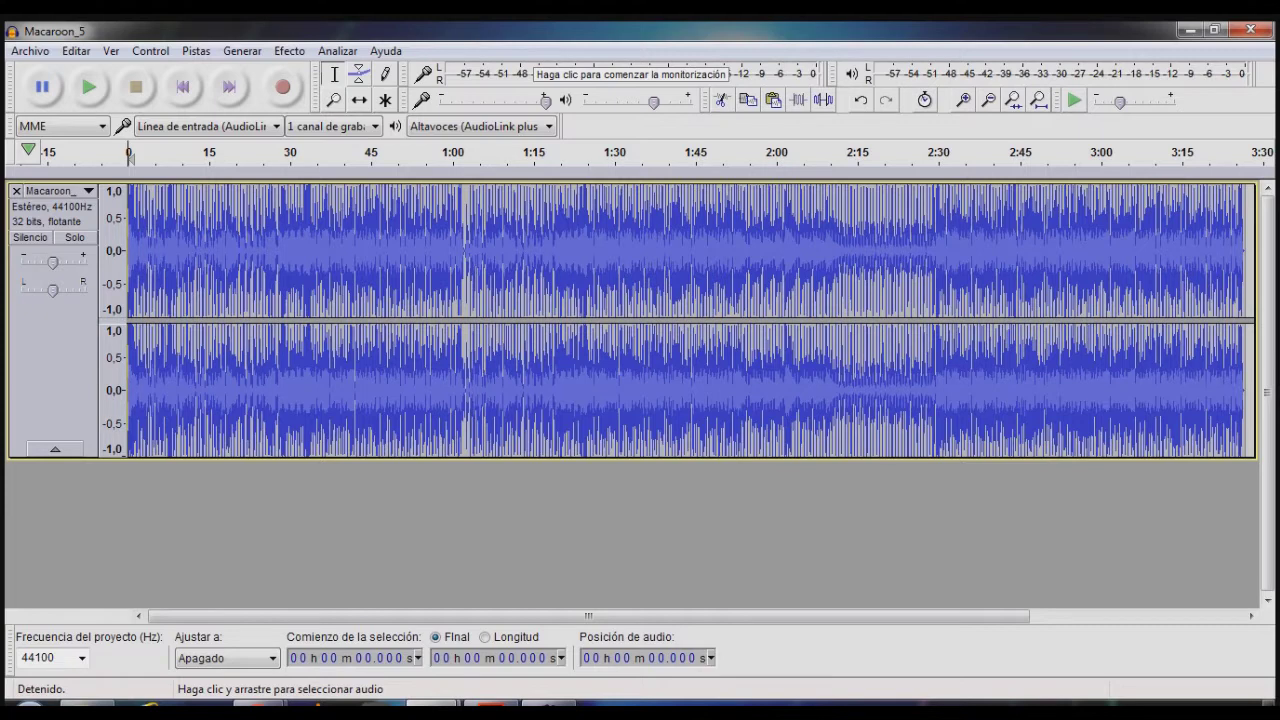
Play the Macaroon_5 track from its very beginning
left_click(467, 250)
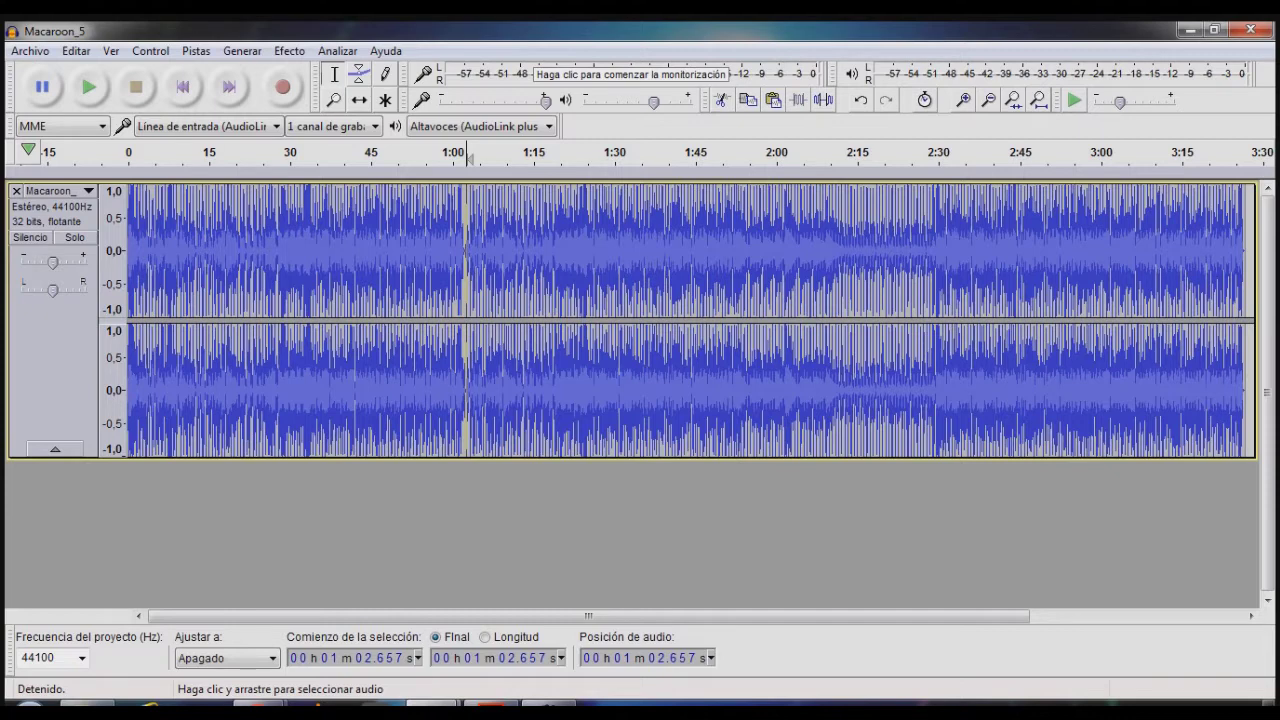
left_click(128, 390)
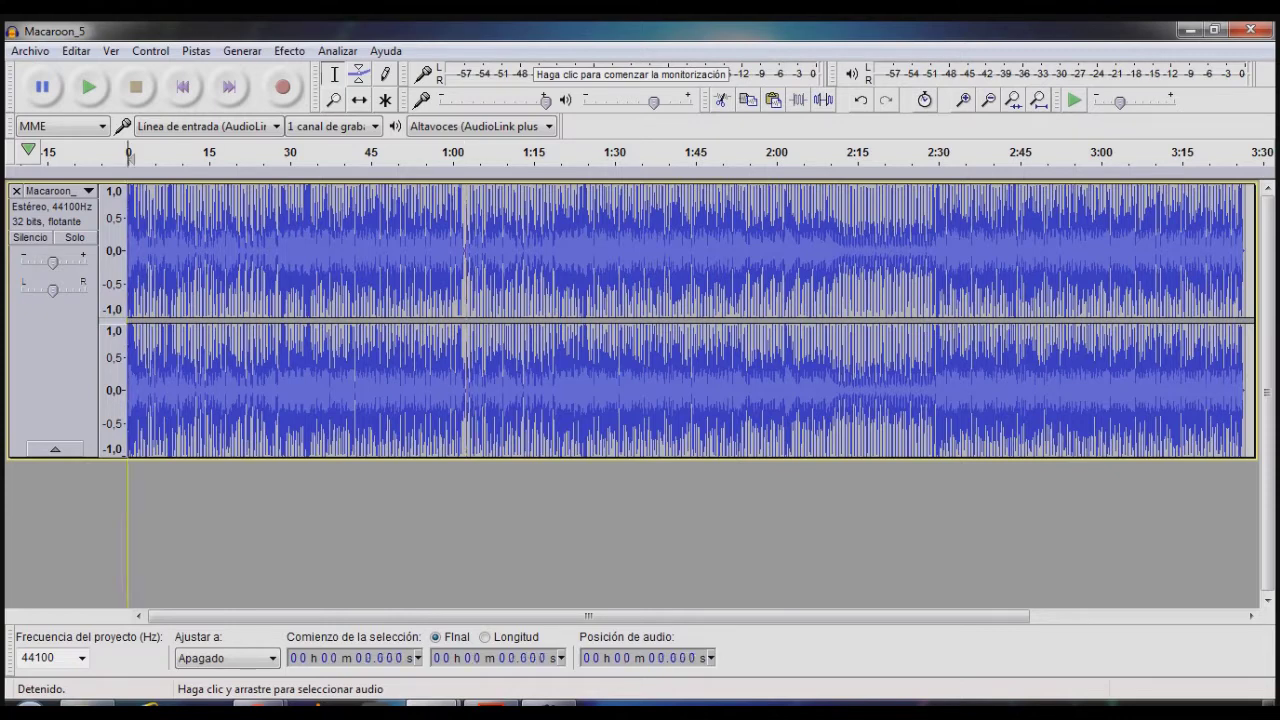
left_click(89, 87)
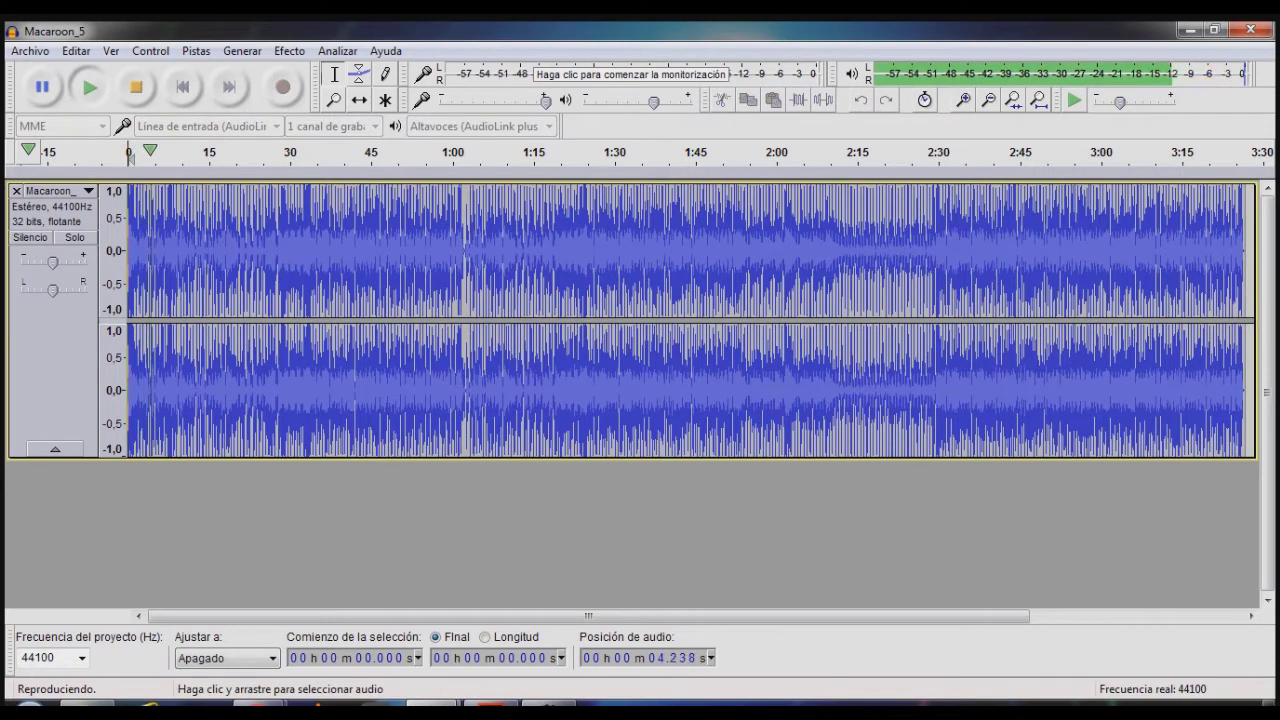
Listen to the track from about 59.4 s through the short quiet gap past one minute, and stop playback
left_click(439, 250)
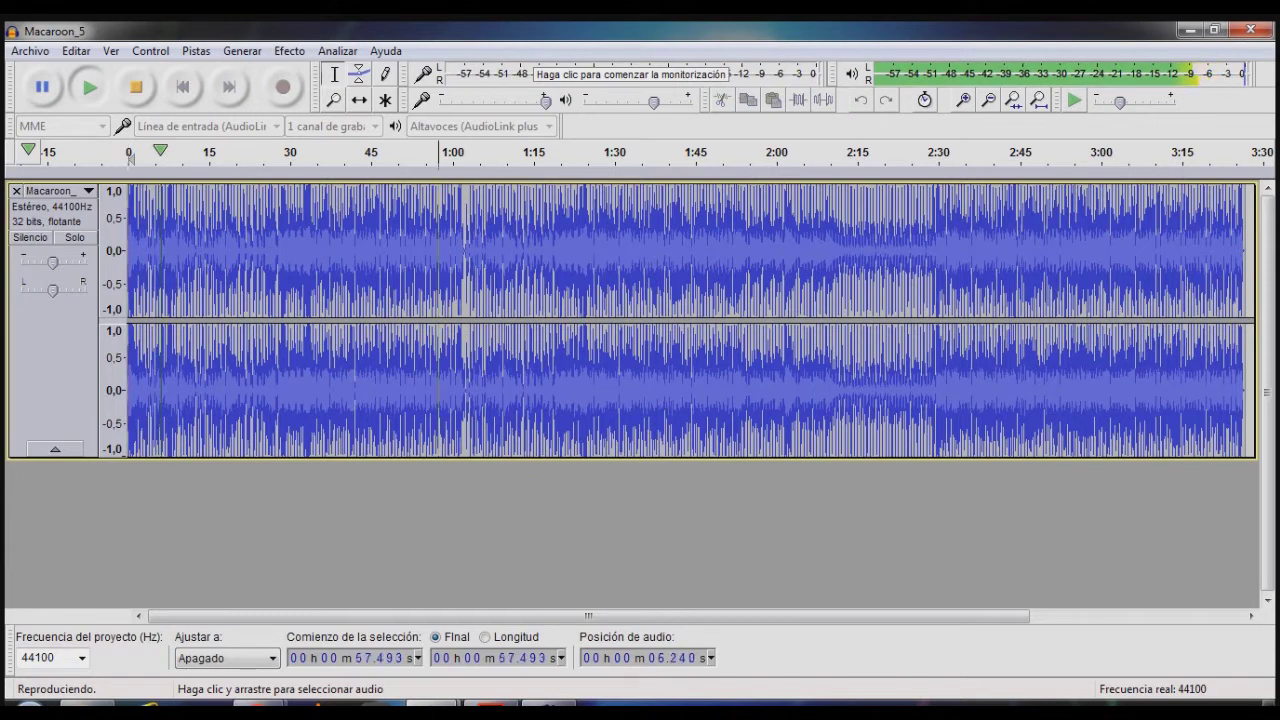
left_click(450, 250)
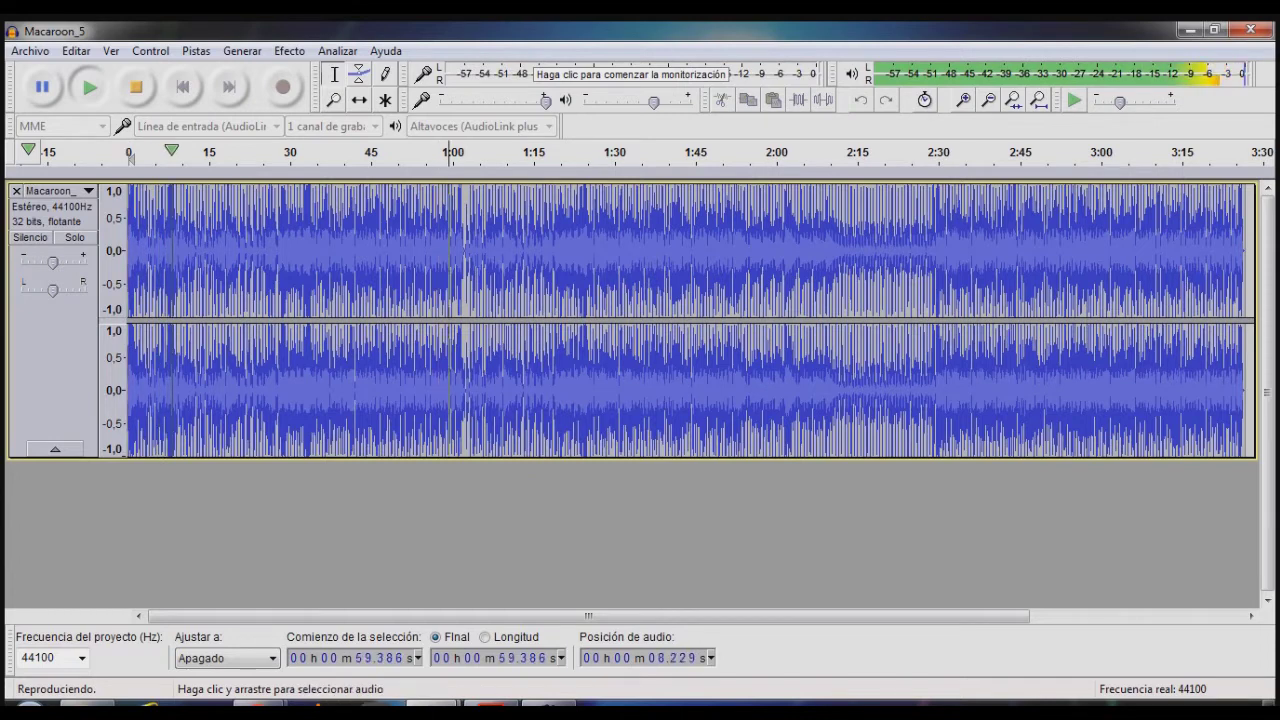
left_click(89, 87)
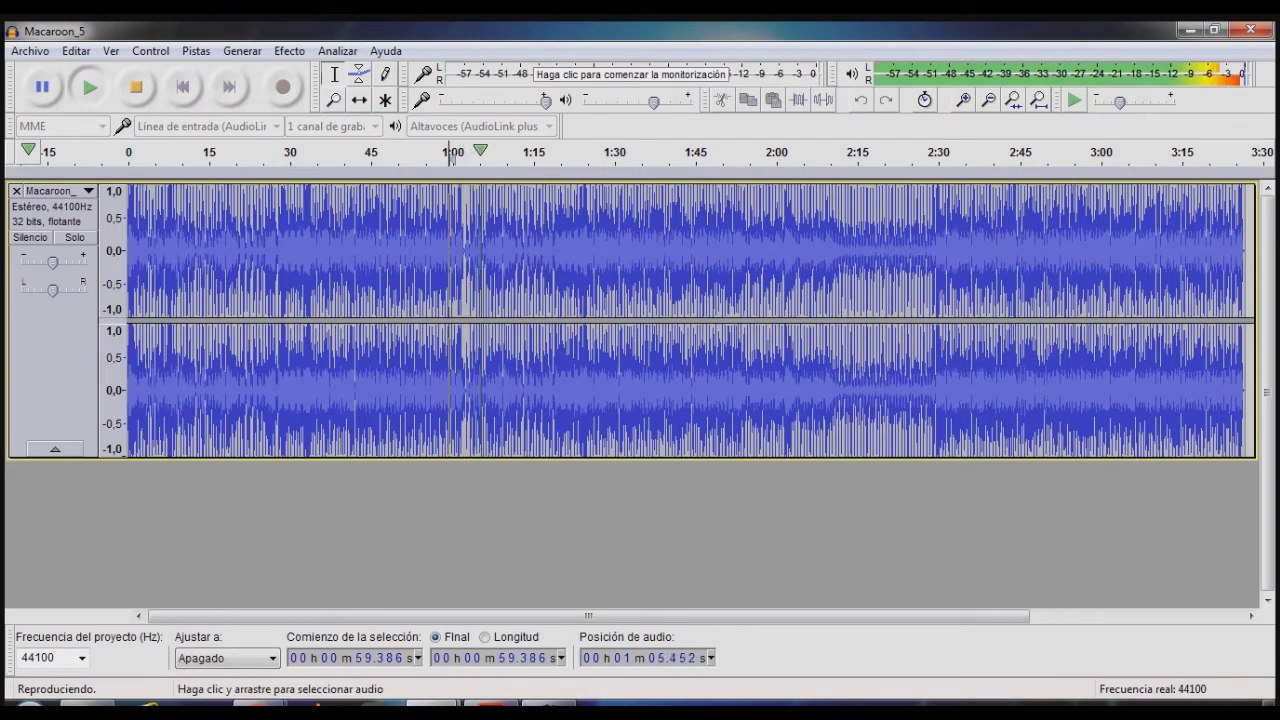
left_click(136, 87)
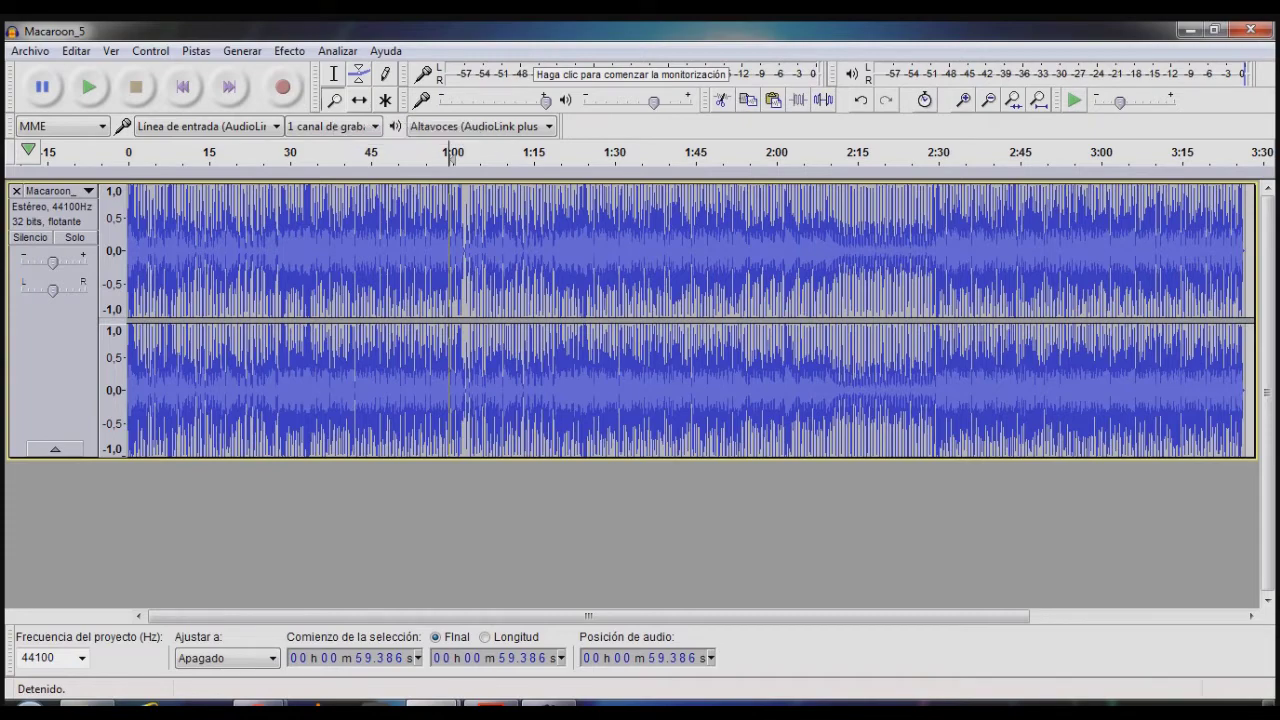
Examine the waveform around the gap near 1:02 closely and play it from about 55 s, pausing after the gap
left_click(486, 300)
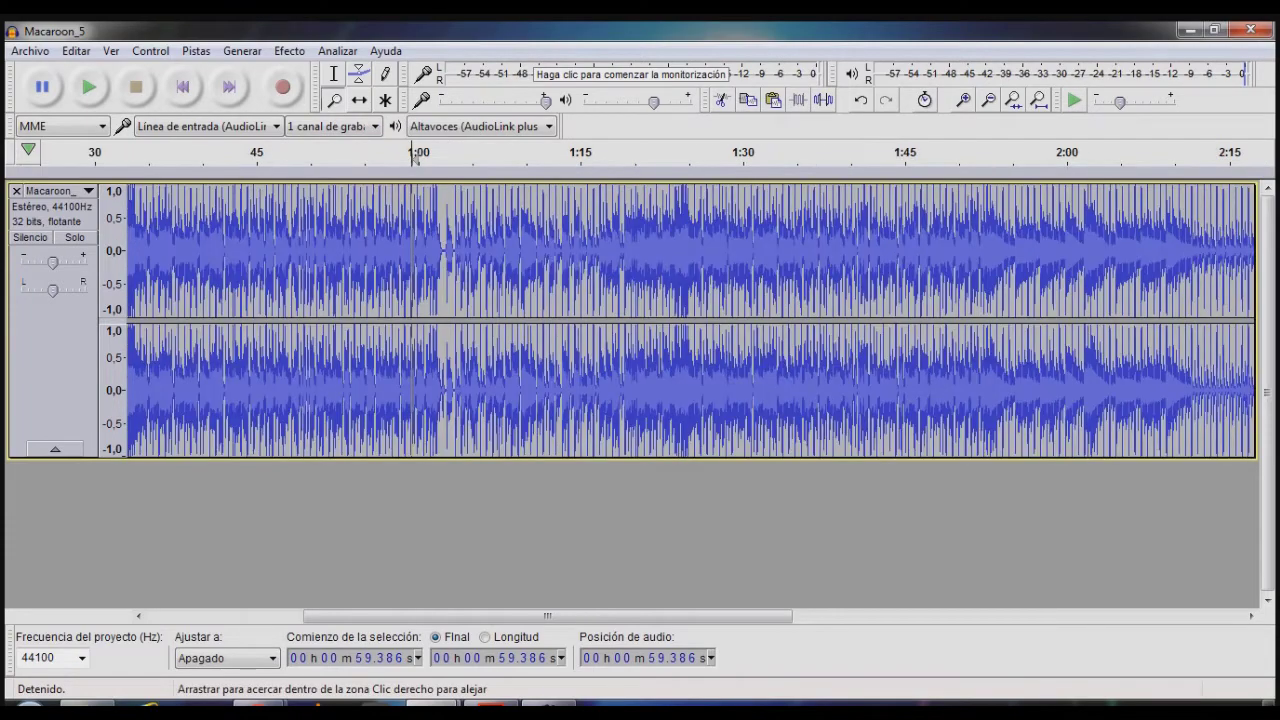
left_click(486, 300)
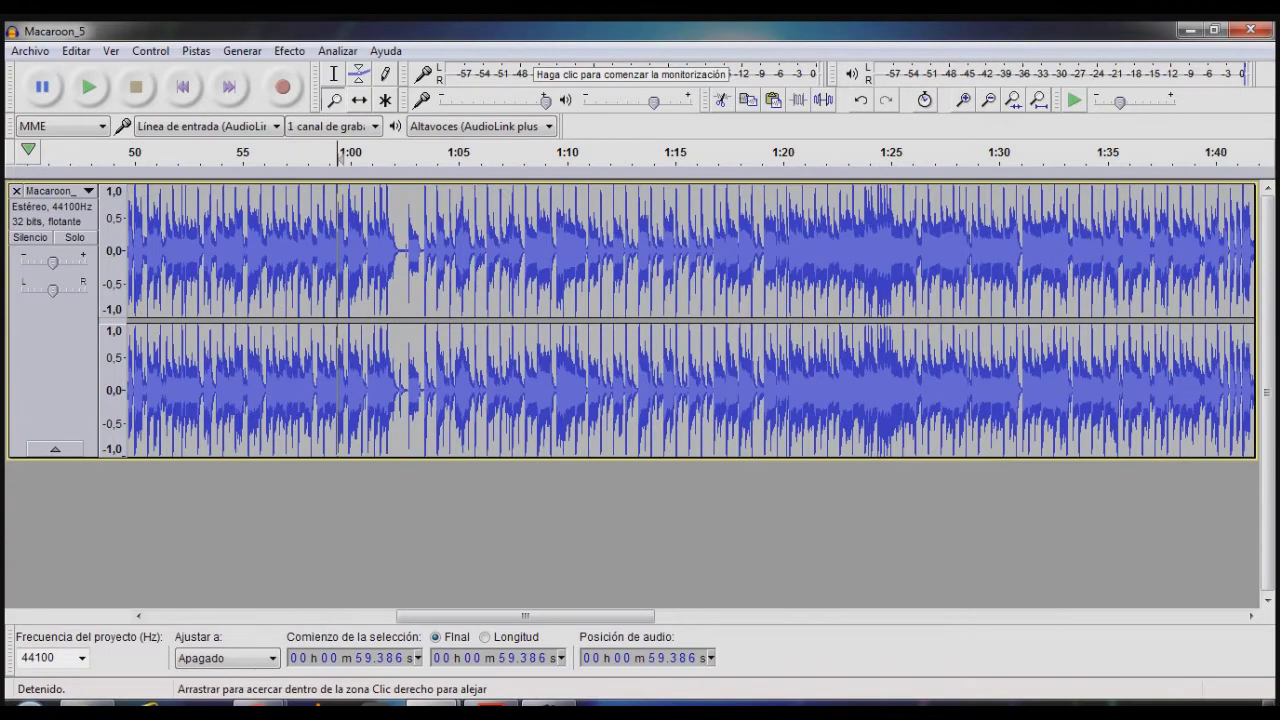
left_click(398, 300)
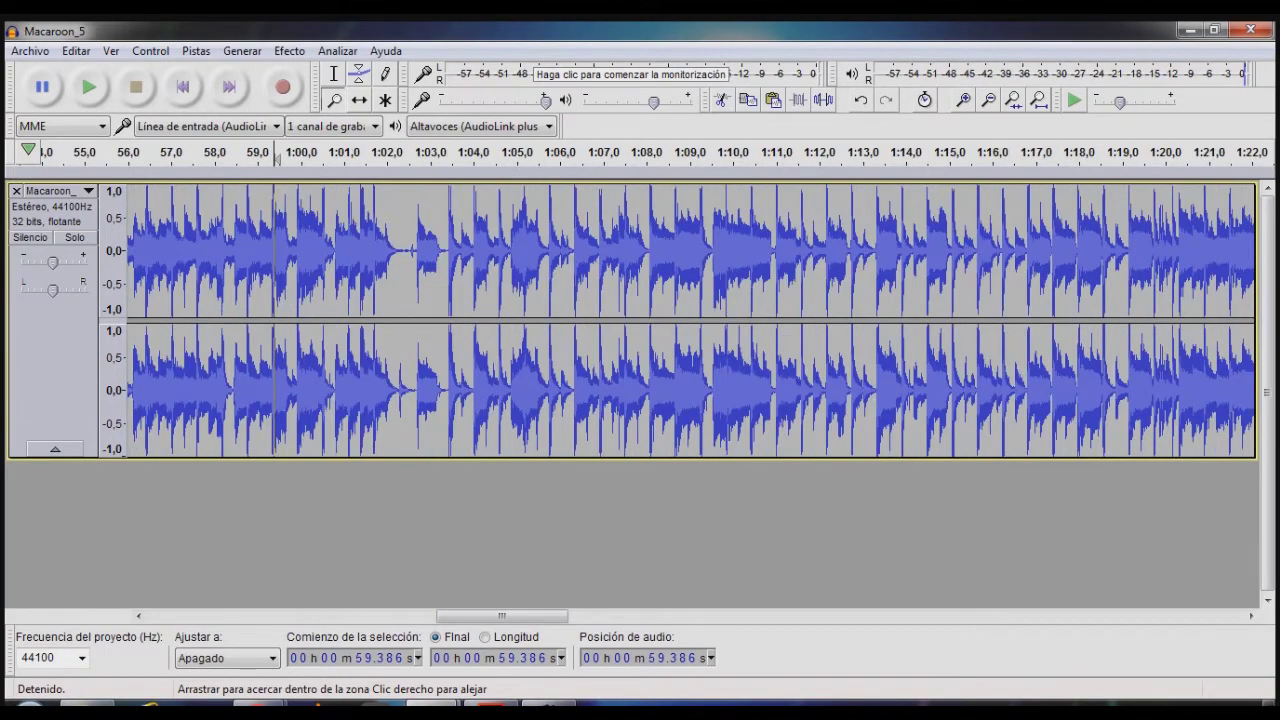
right_click(401, 300)
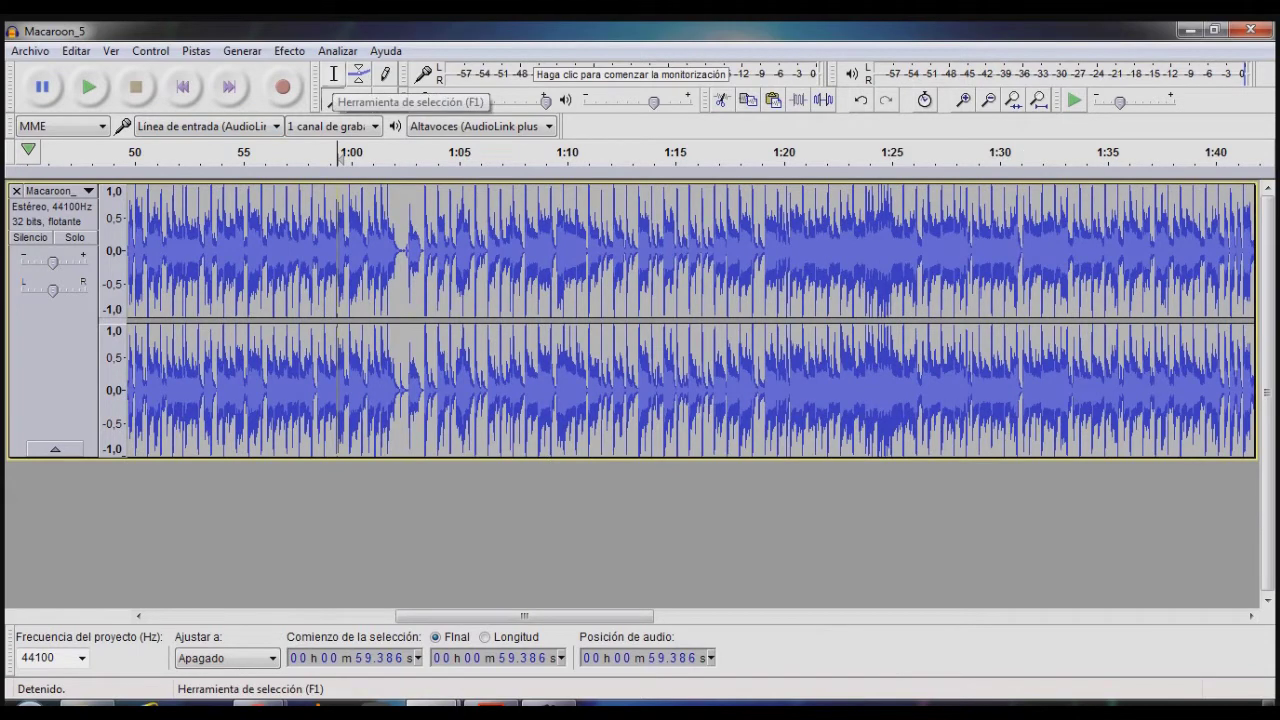
left_click(244, 270)
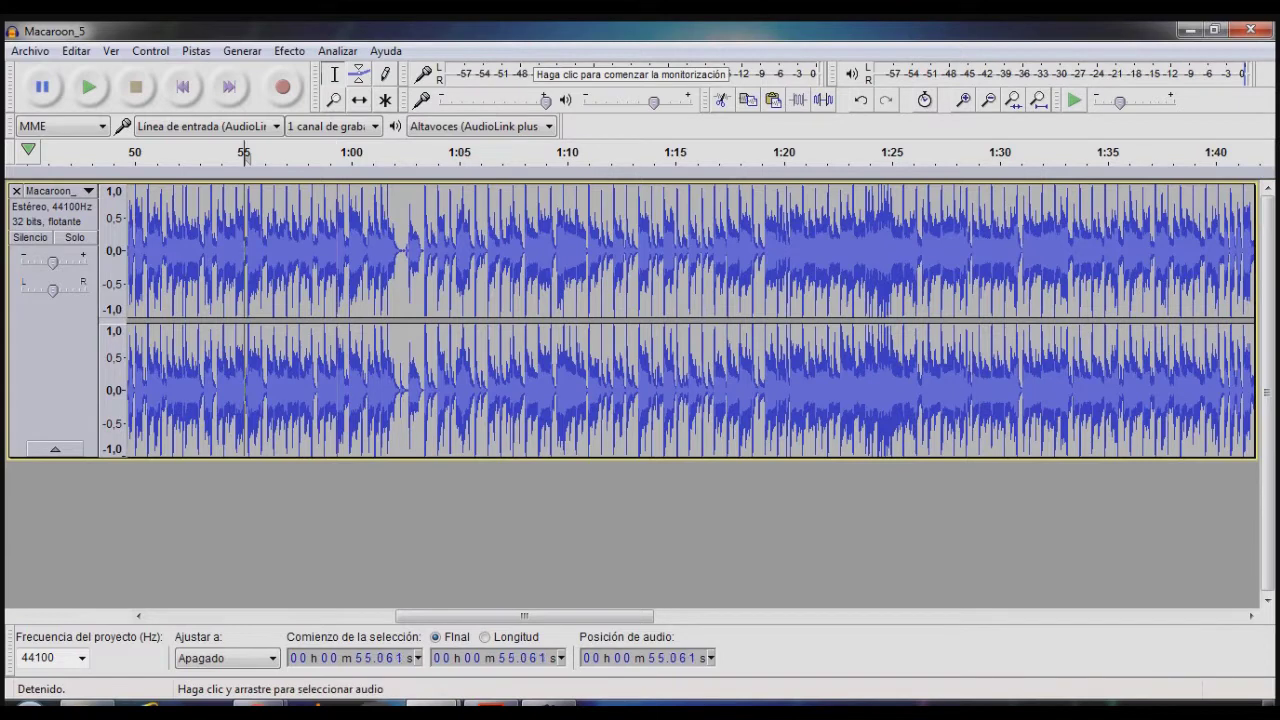
left_click(89, 87)
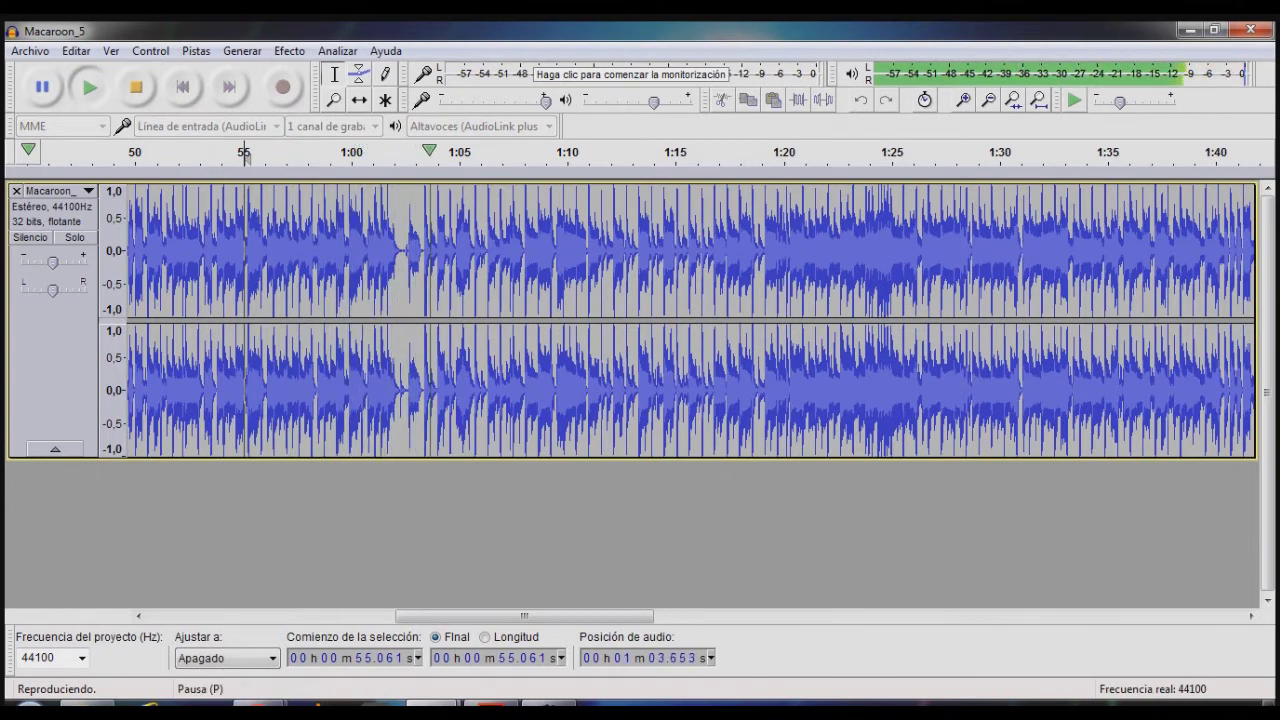
left_click(42, 87)
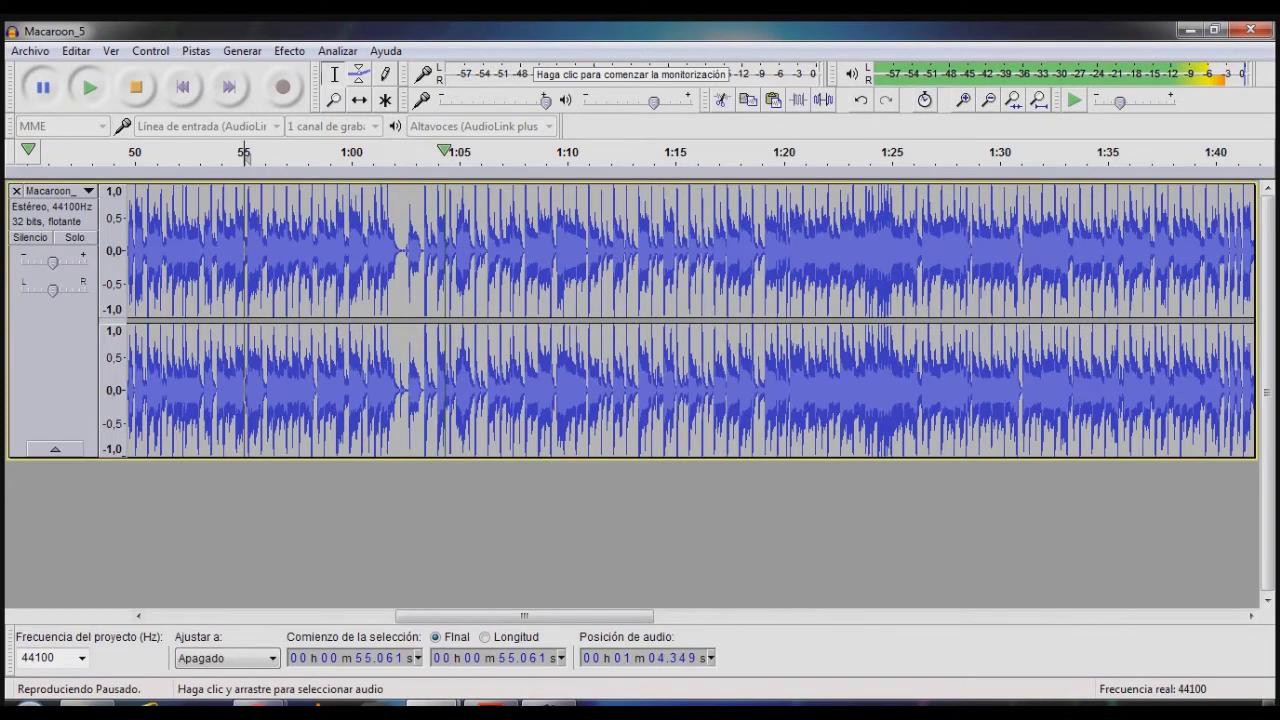
Delete all audio from about 1:02.6, in the quiet gap, through the end of the track
left_click(405, 300)
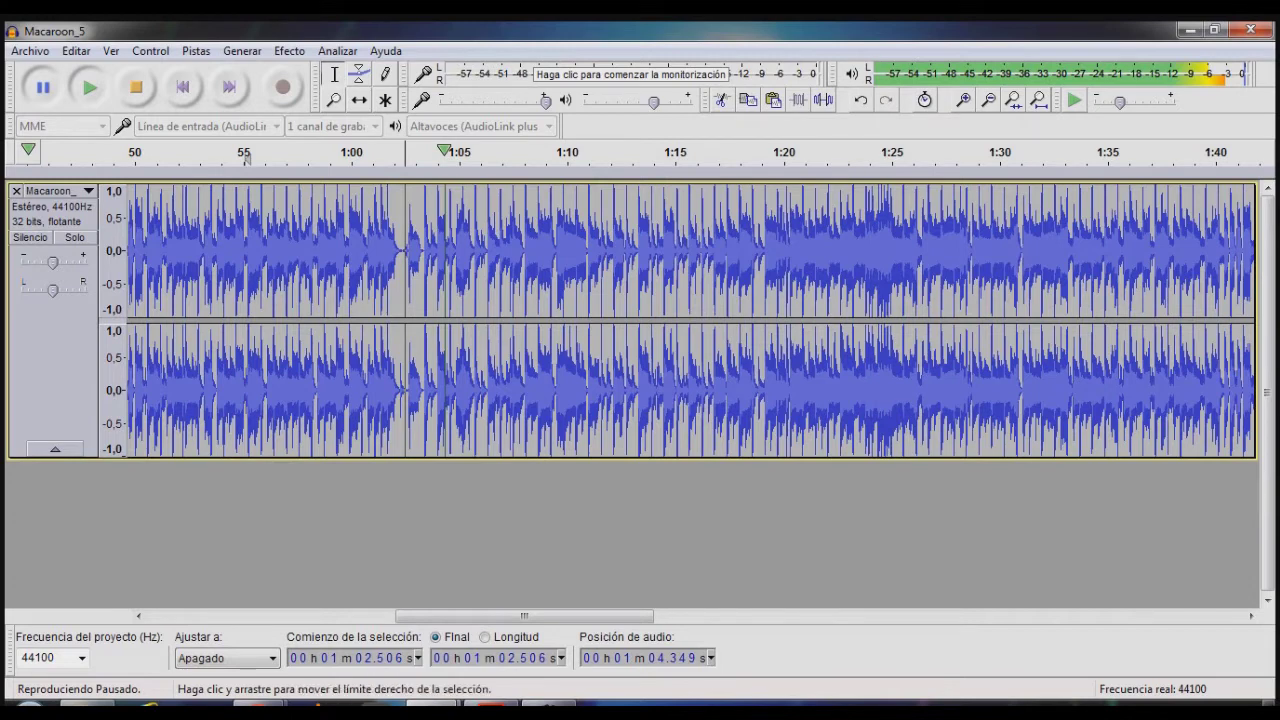
left_click(408, 255)
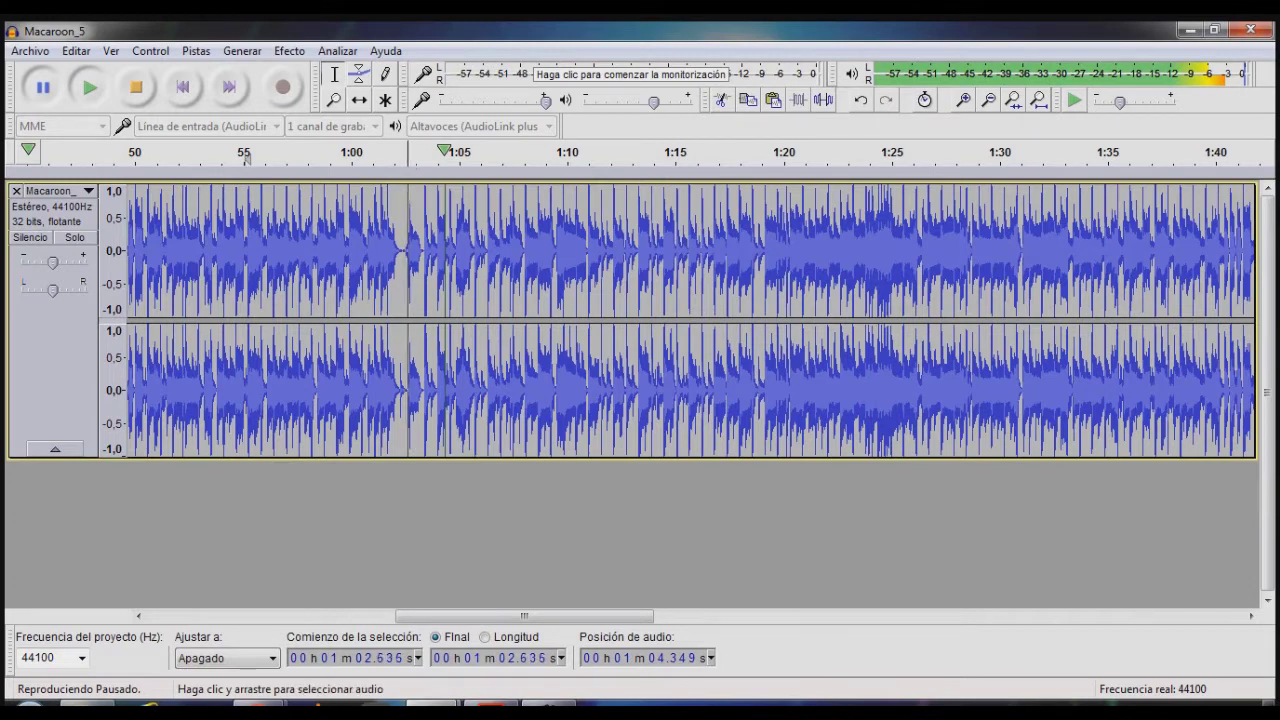
left_click_drag(408, 255, 762, 255)
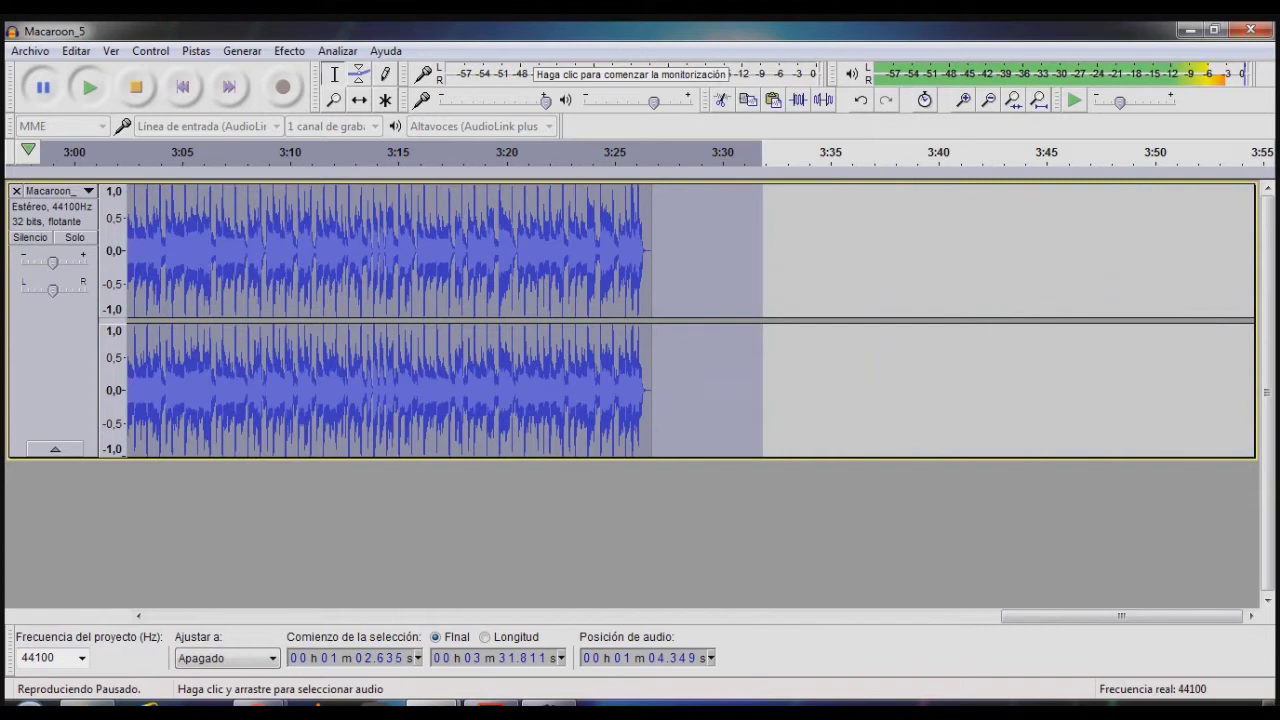
key("Delete")
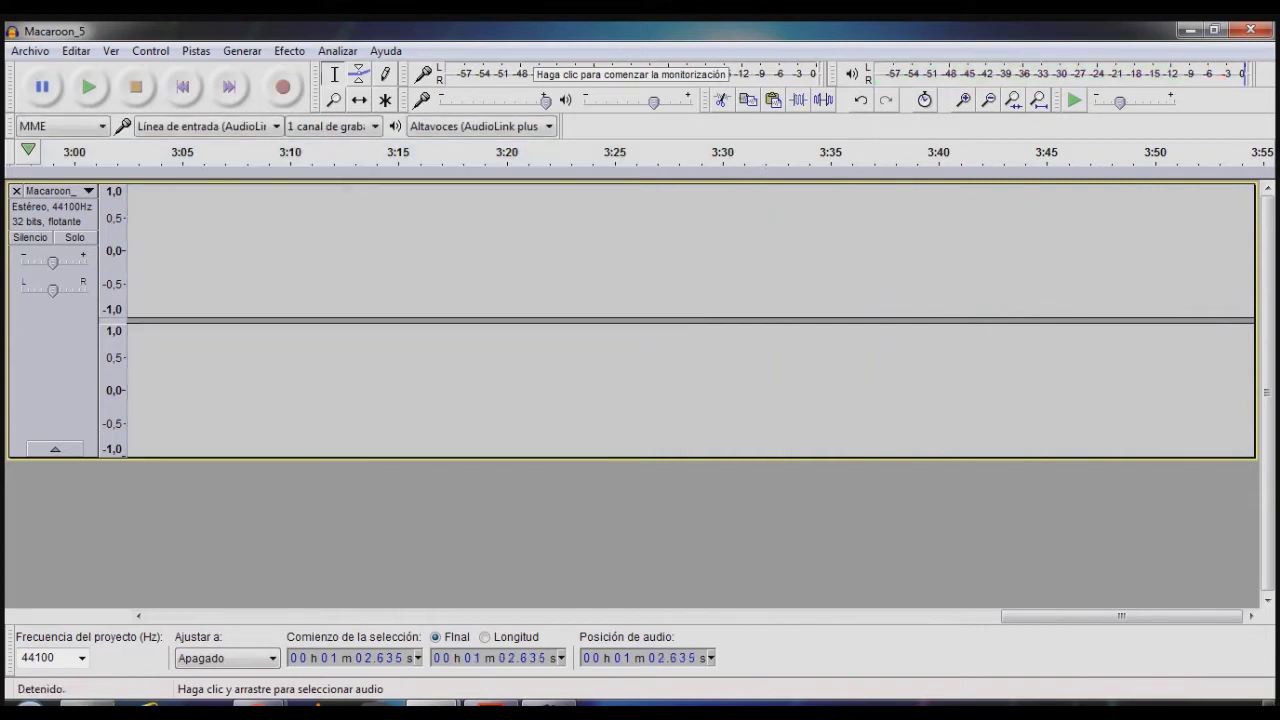
Listen to the shortened track's new ending from about 54.7 s
scroll(640, 320, "left", 10)
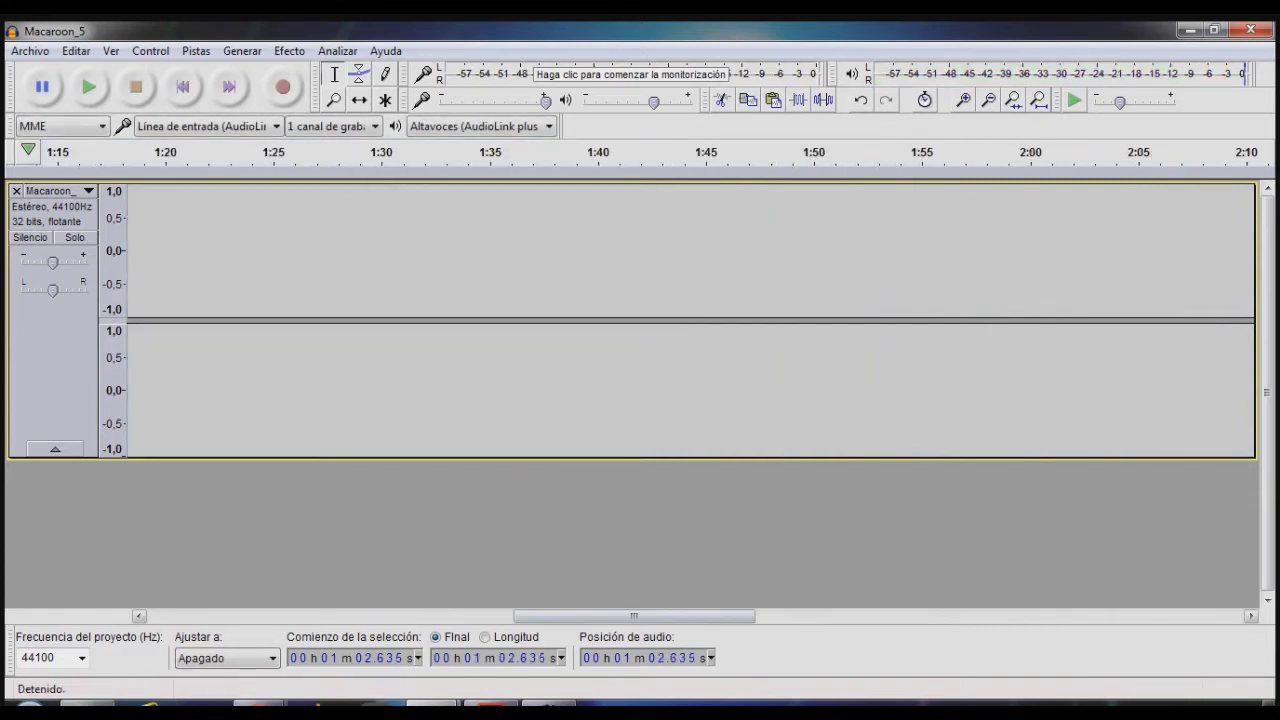
scroll(640, 320, "left", 5)
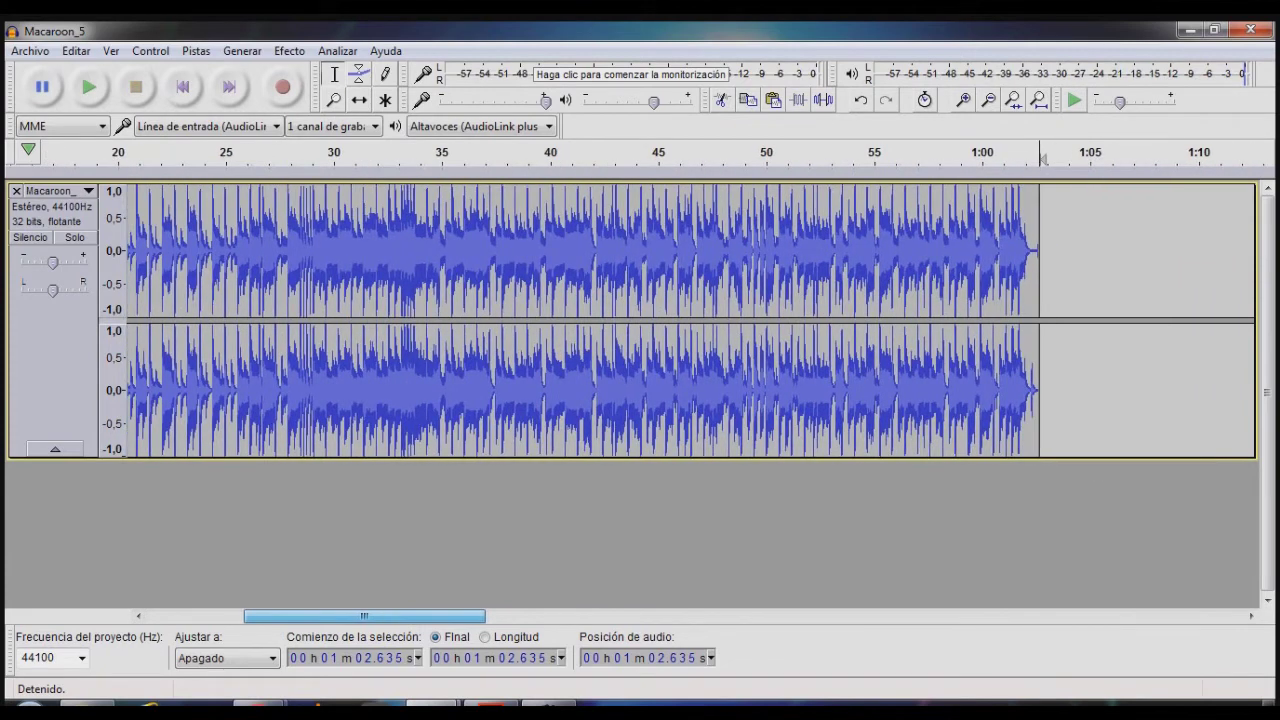
left_click(1080, 300)
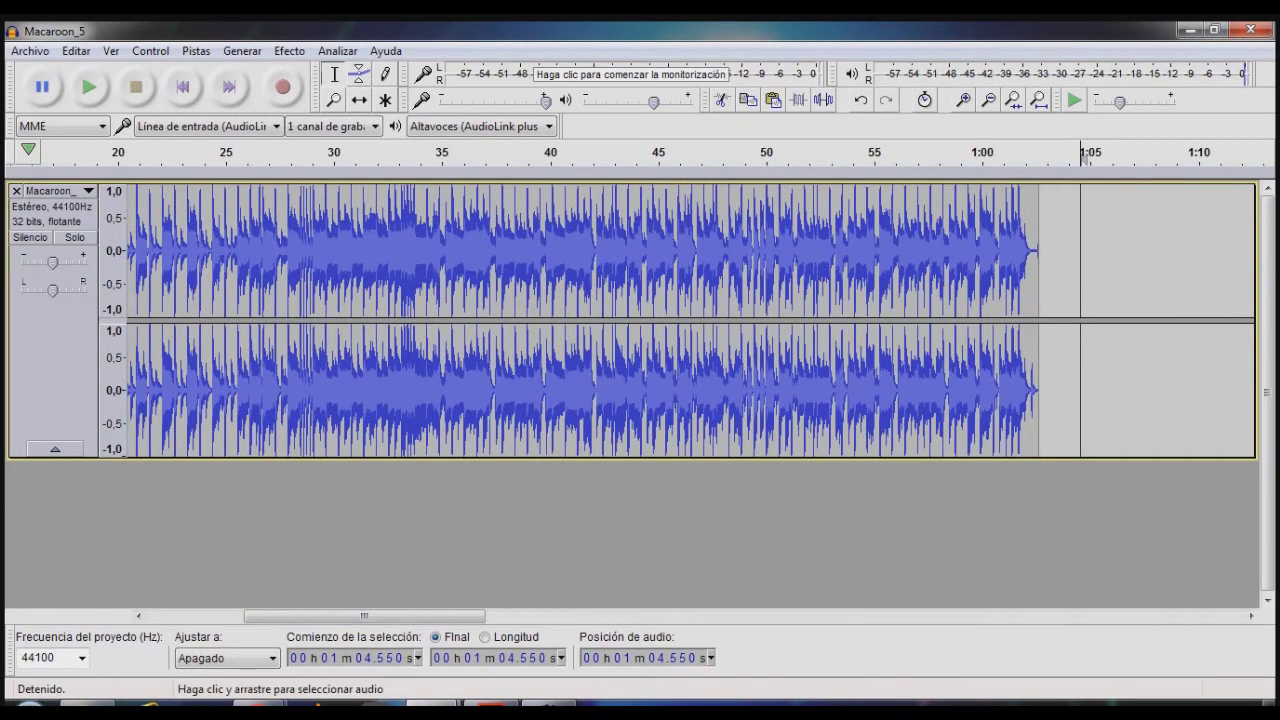
left_click(872, 300)
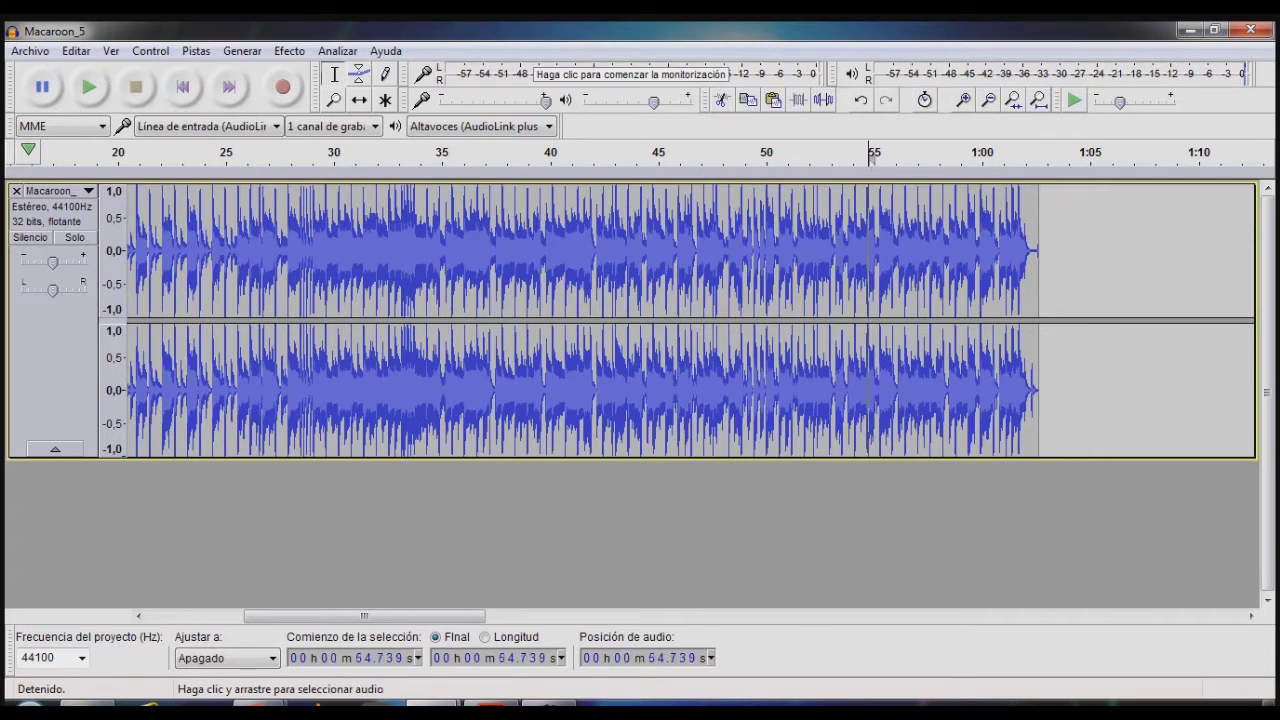
left_click(89, 87)
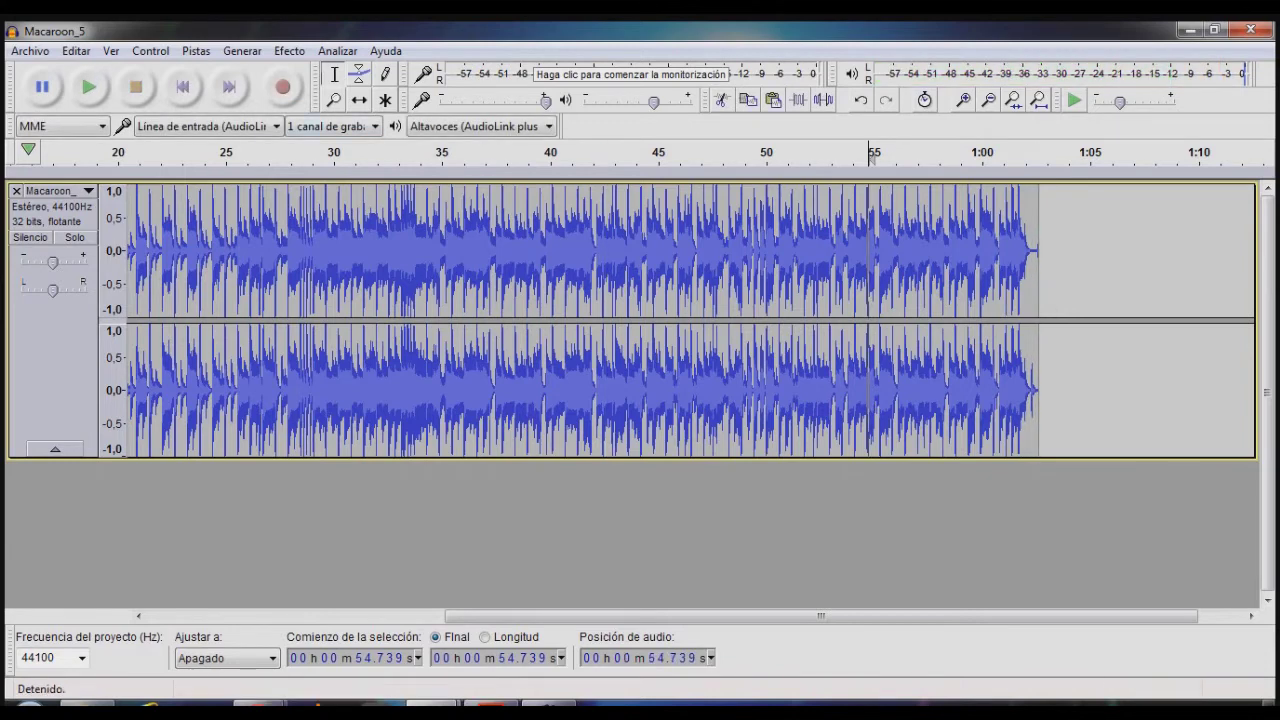
Delete the leftover sound at the end of the track, from about 1:02.43 onward
left_click(334, 99)
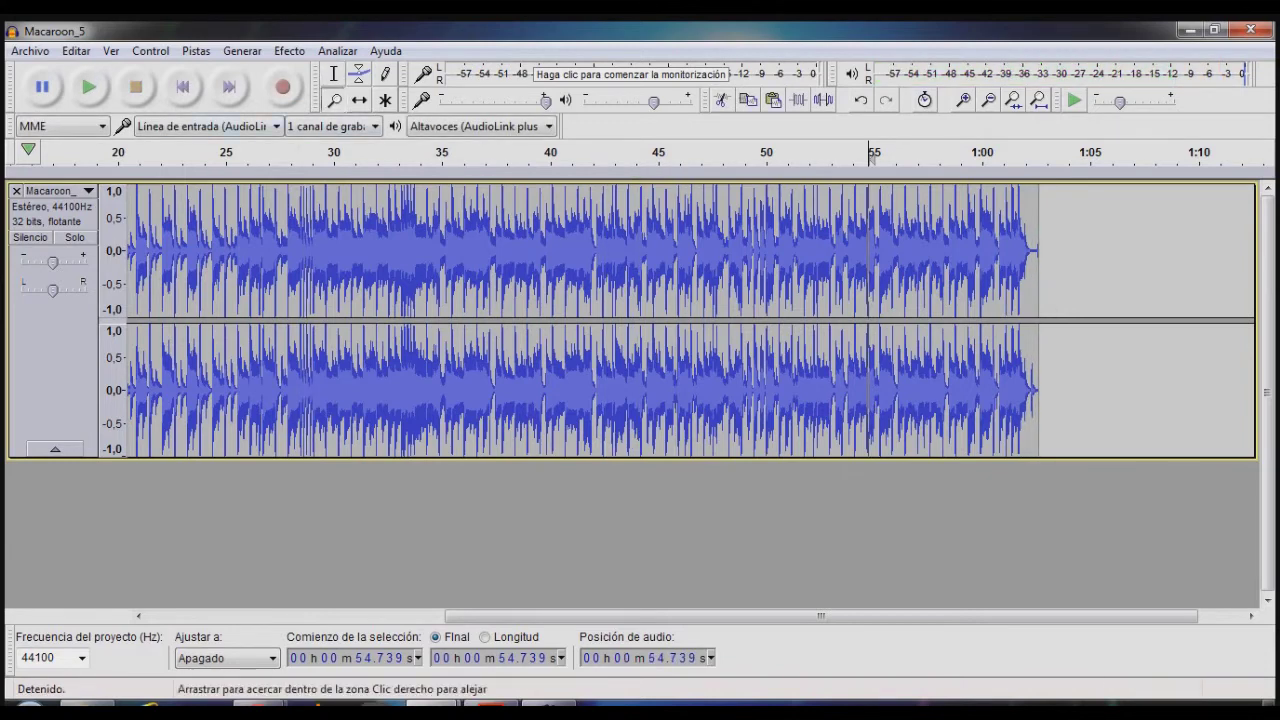
left_click(1030, 250)
left_click(1030, 250)
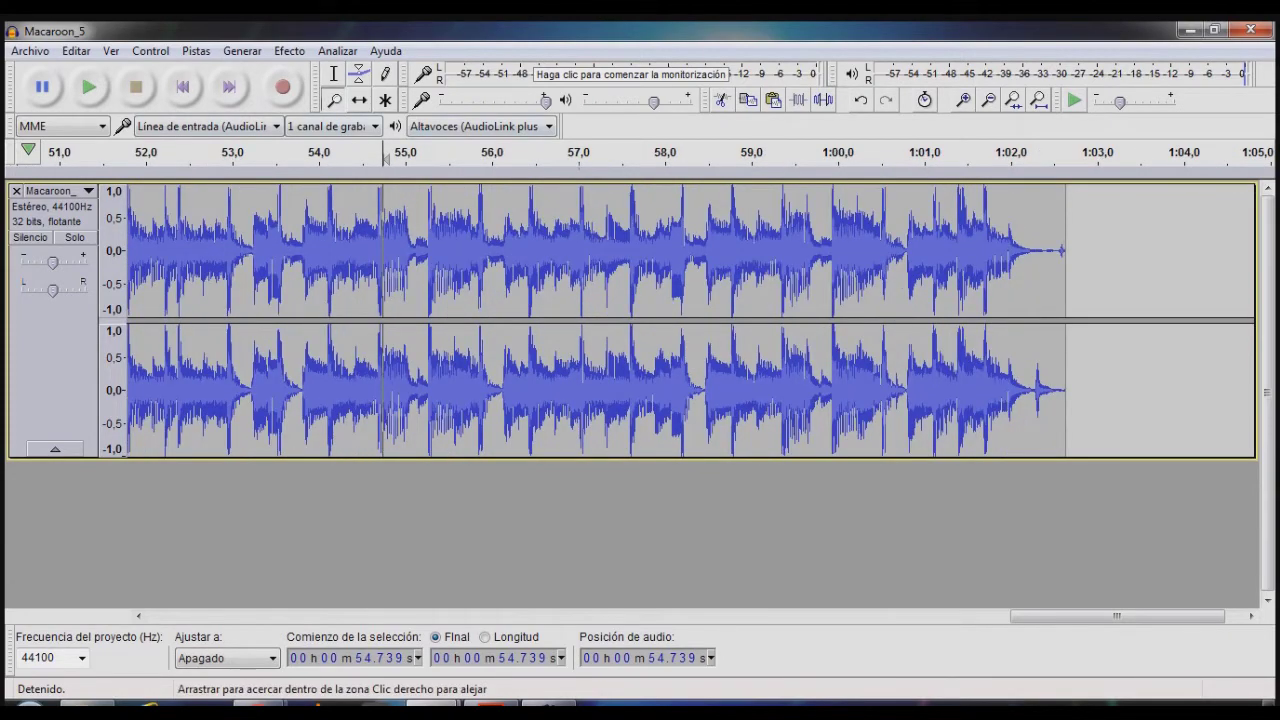
left_click(334, 73)
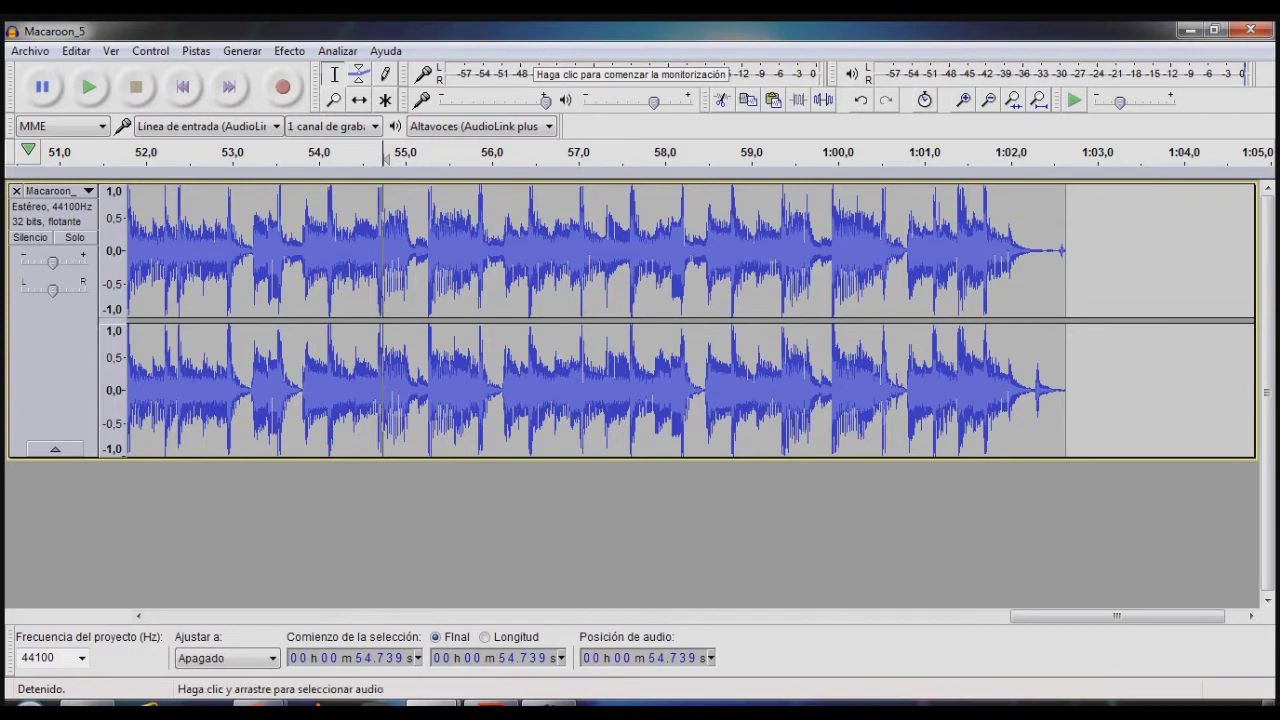
left_click_drag(1048, 250, 1101, 250)
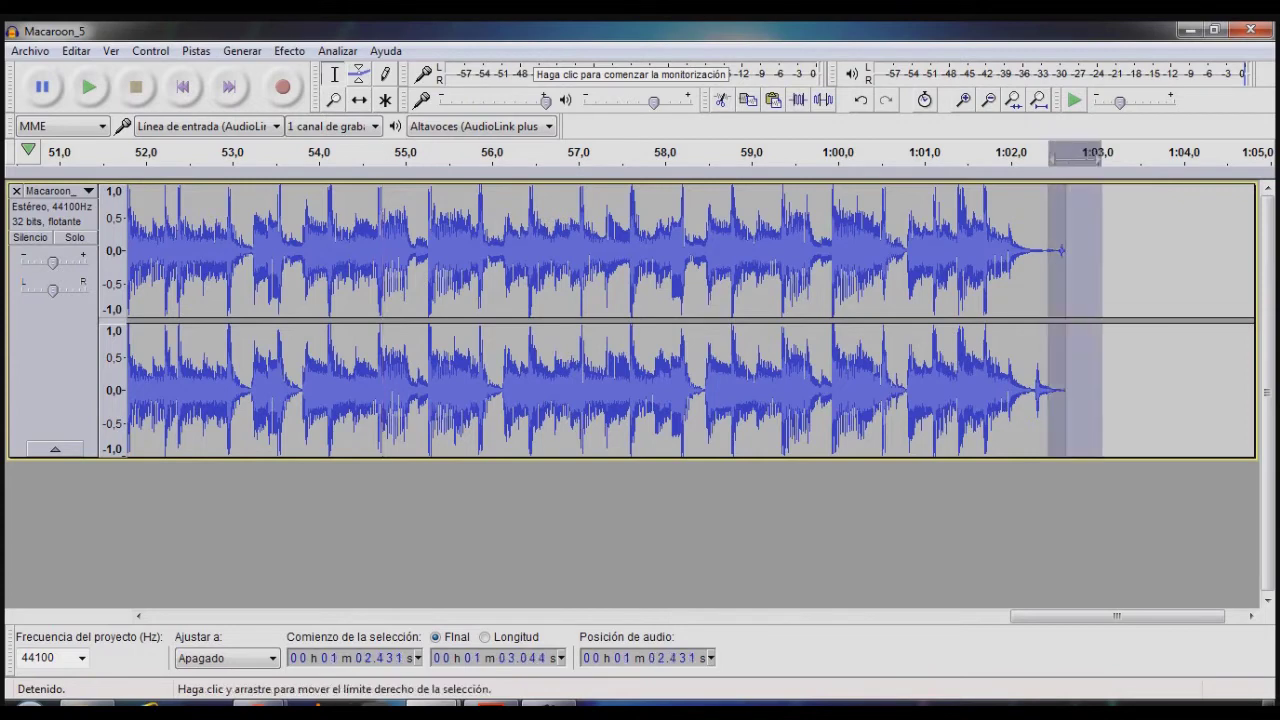
key("Delete")
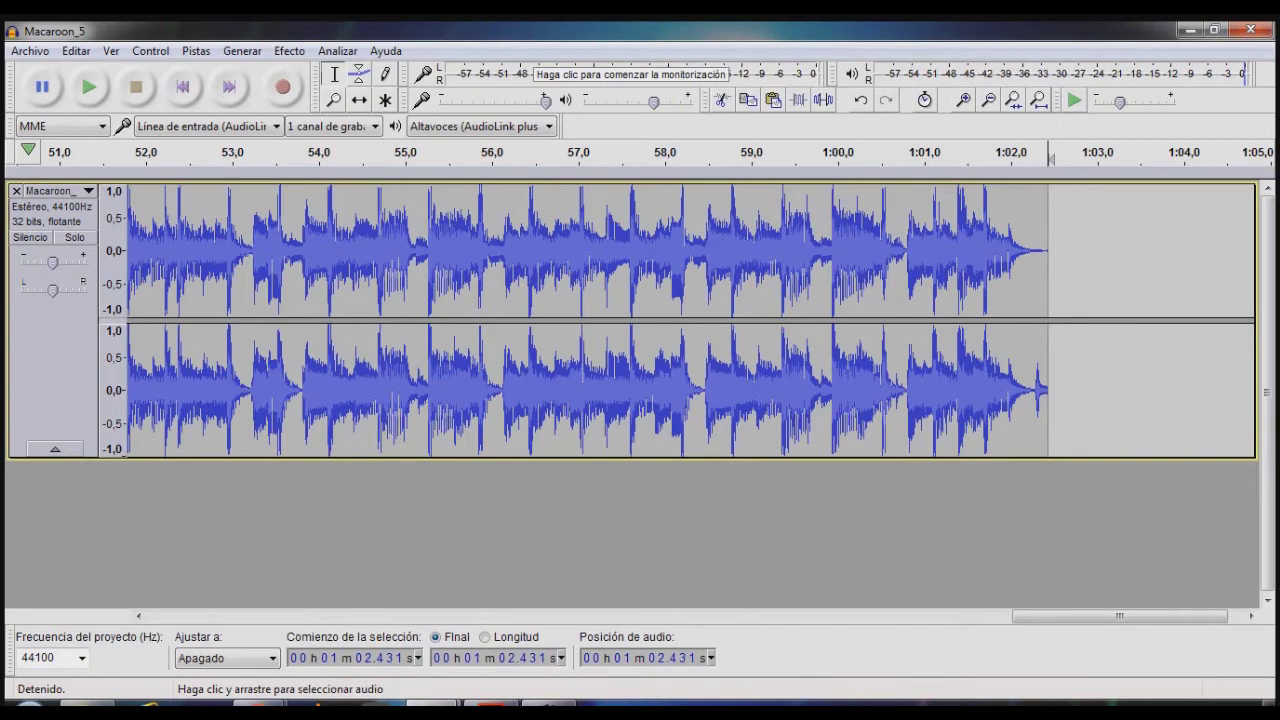
Listen to the trimmed track's ending from about 54.3 s
left_click(341, 250)
left_click(89, 87)
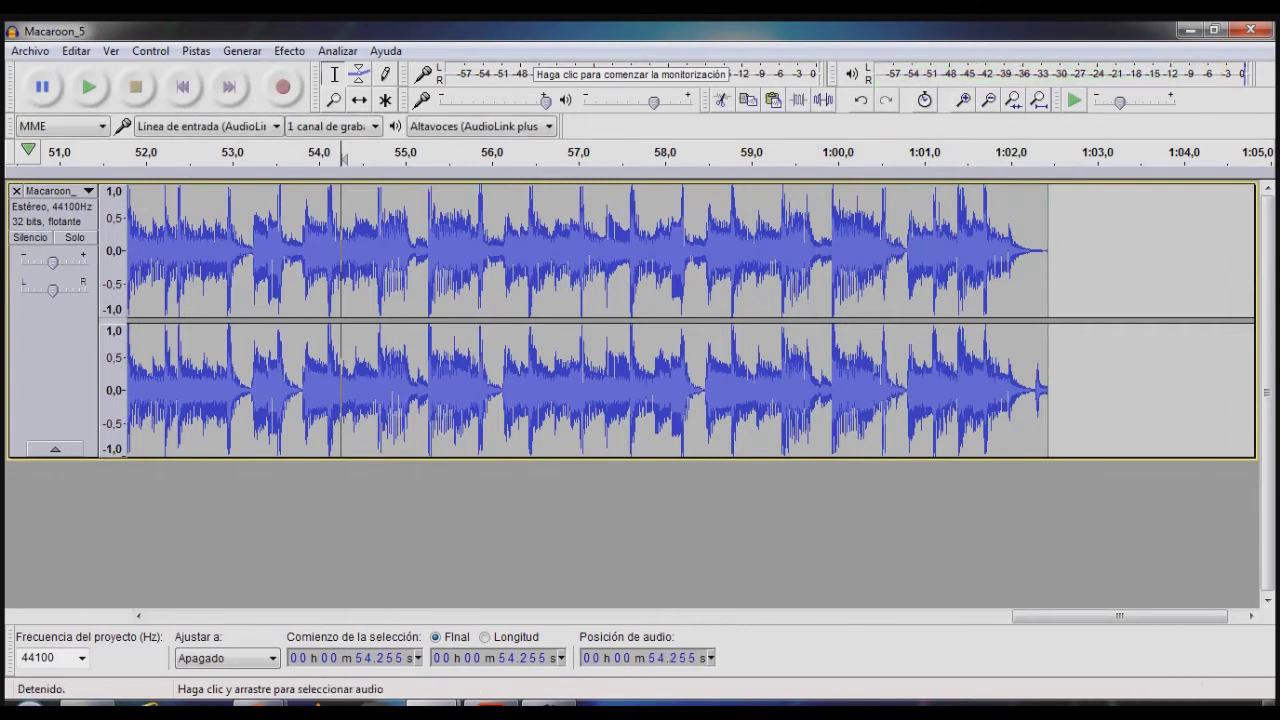
Apply a progressive fade-out (Desvanecer progresivamente) to the track from about 53.24 s through its end
left_click(253, 250)
left_click_drag(253, 250, 1051, 250)
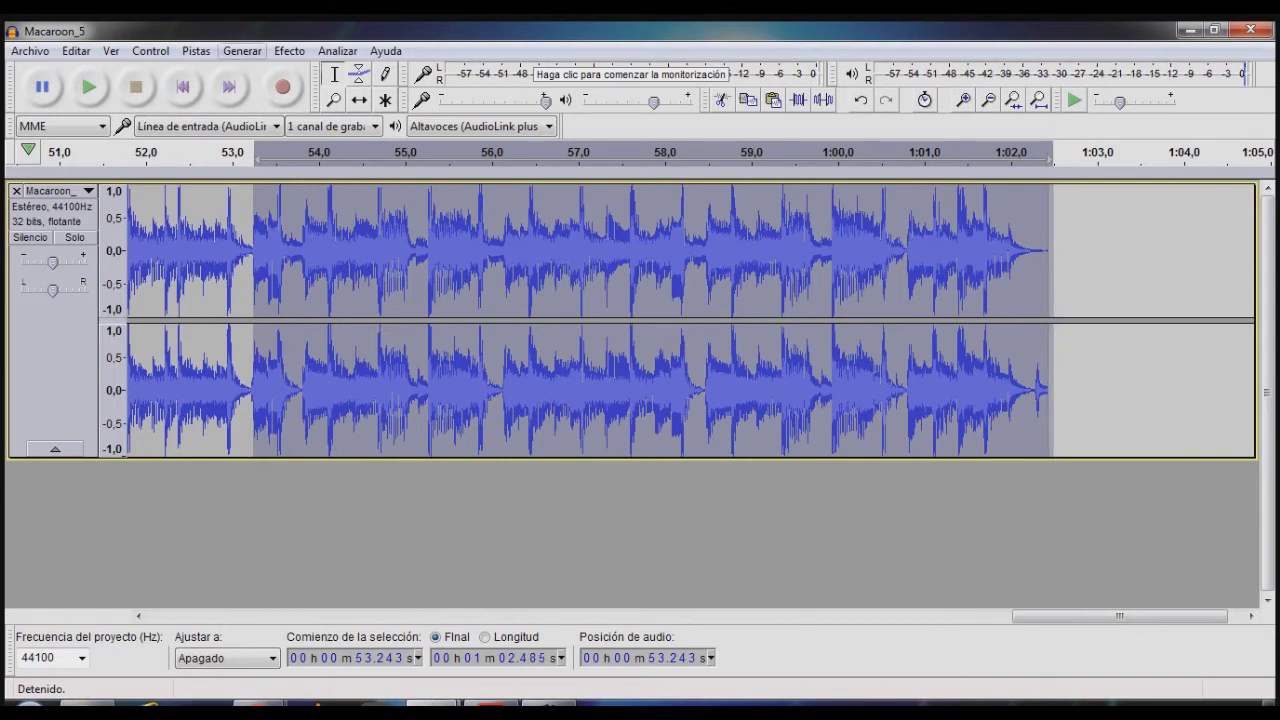
left_click(289, 51)
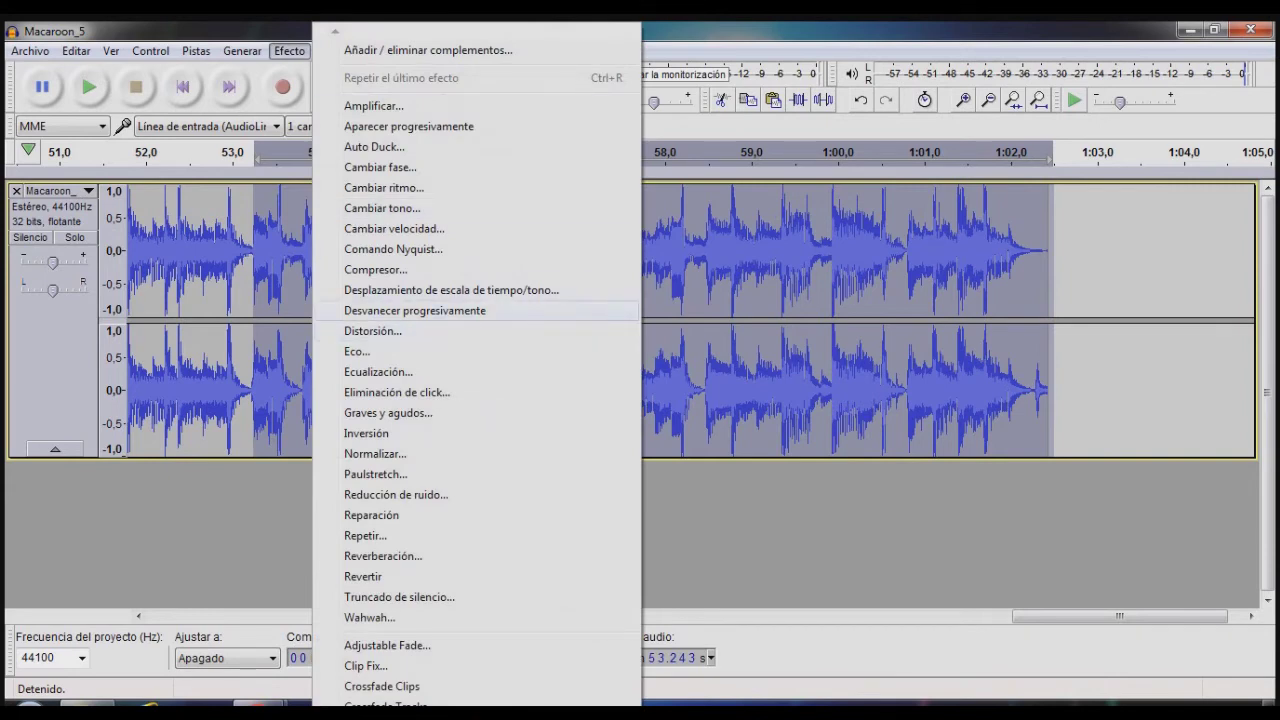
left_click(415, 310)
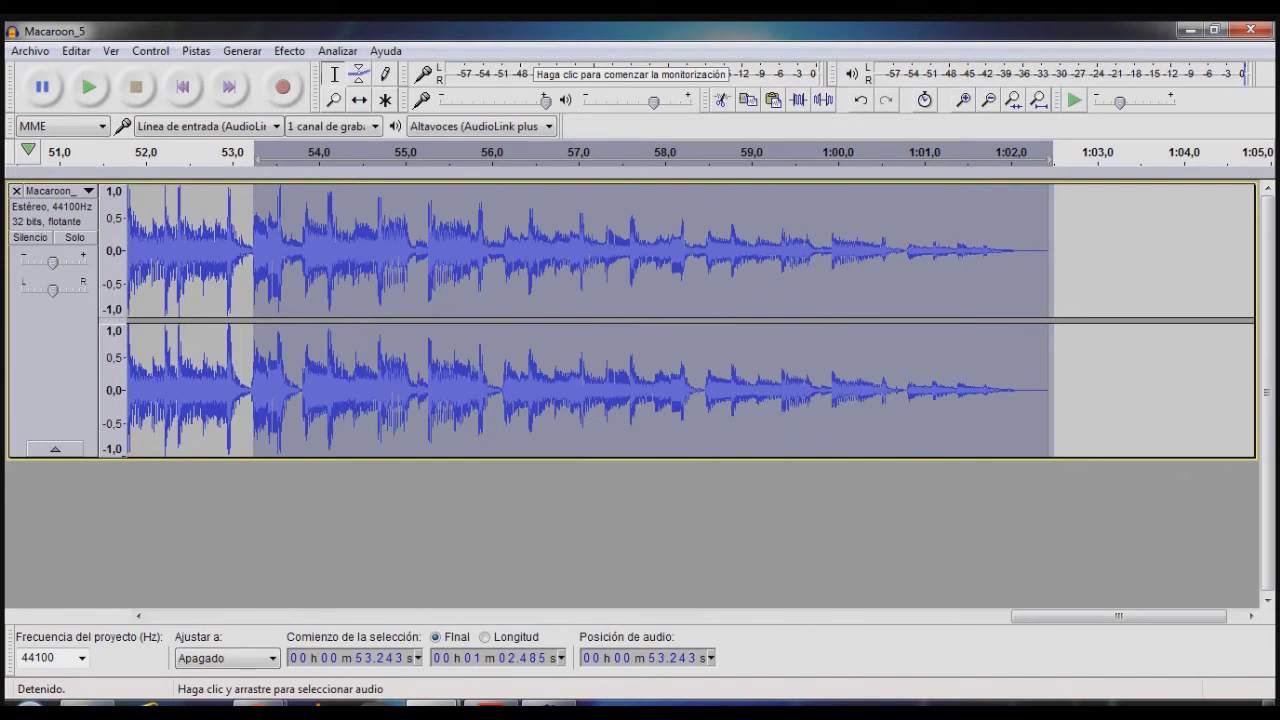
Play the faded ending from about 52.7 s, just before the fade-out begins
left_click(207, 250)
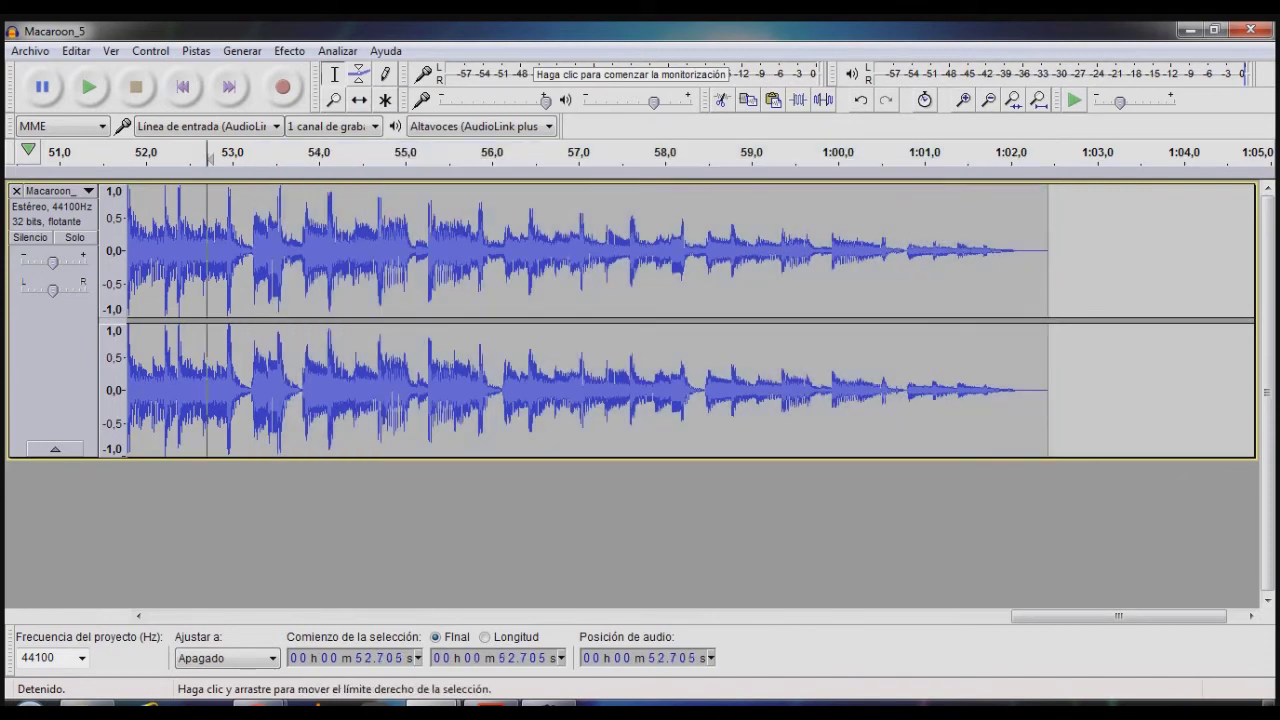
left_click(89, 87)
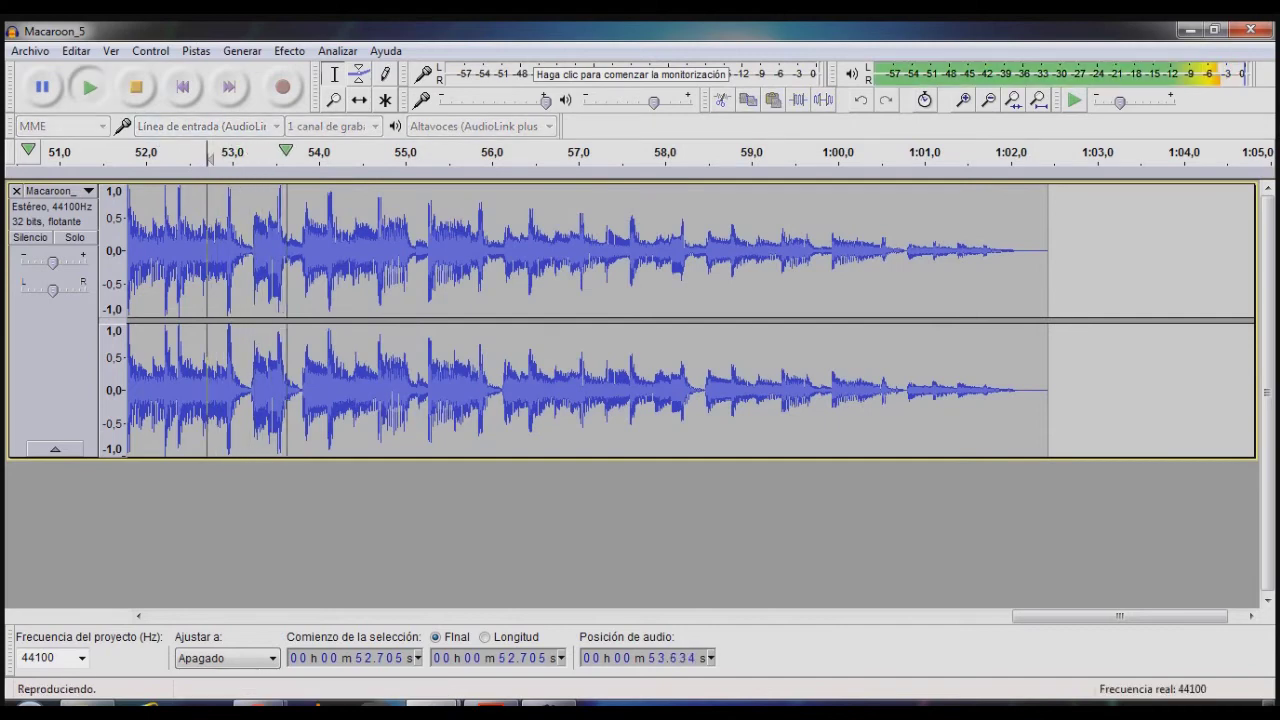